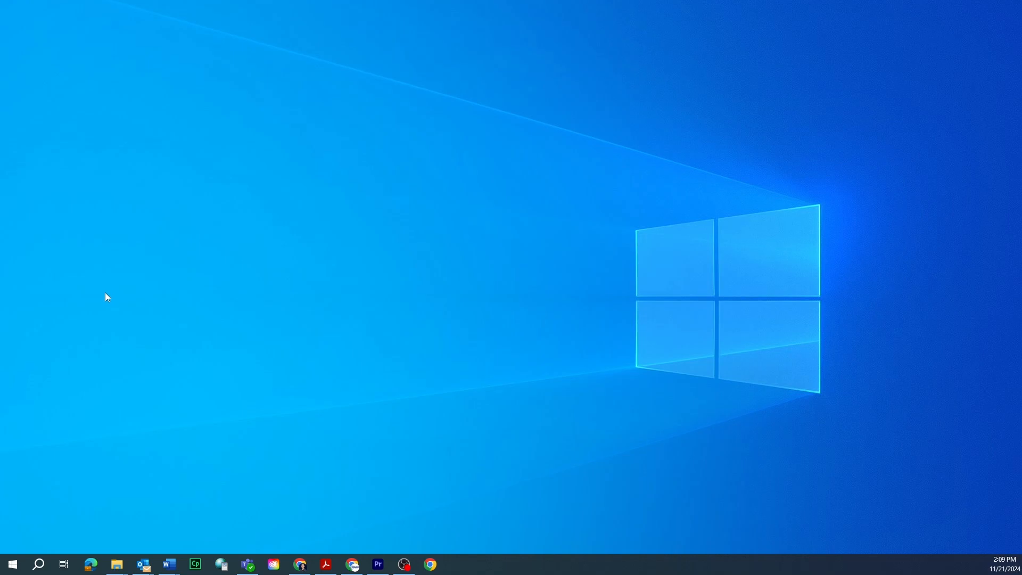
Step: Search for the VET-CVI app and pin it to Start
{"action": "left_click", "coordinate": [37, 570]}
{"action": "type", "text": "vet"}
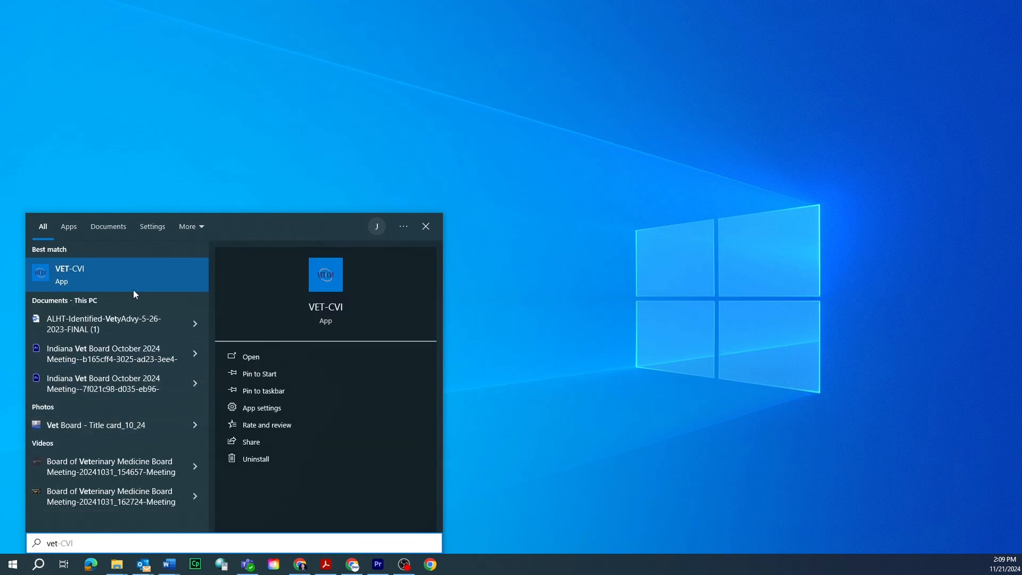
{"action": "left_click", "coordinate": [246, 377]}
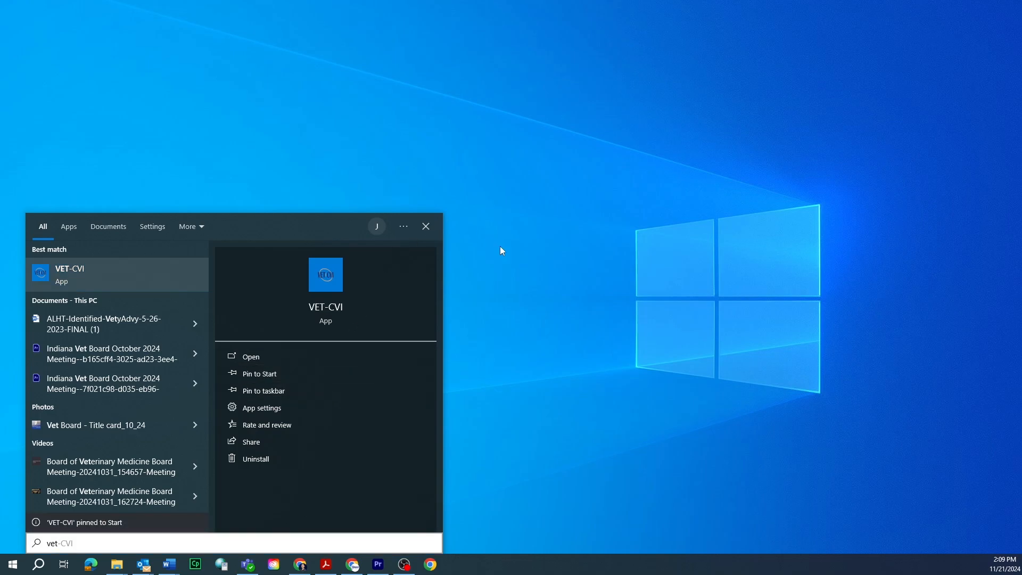
{"action": "left_click", "coordinate": [429, 228]}
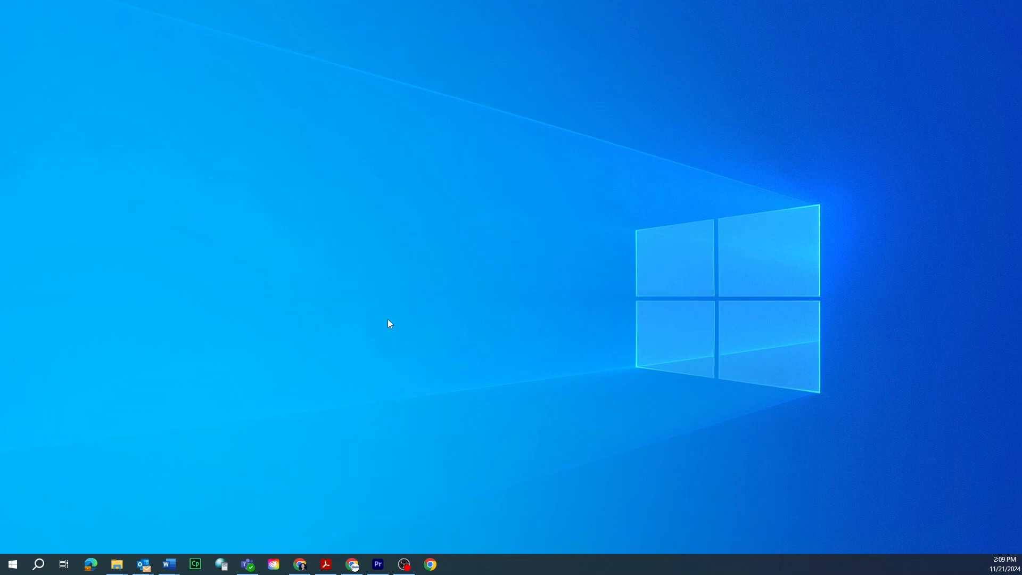
Step: Launch VET-CVI from its Start tile, then close the app window
{"action": "left_click", "coordinate": [13, 564]}
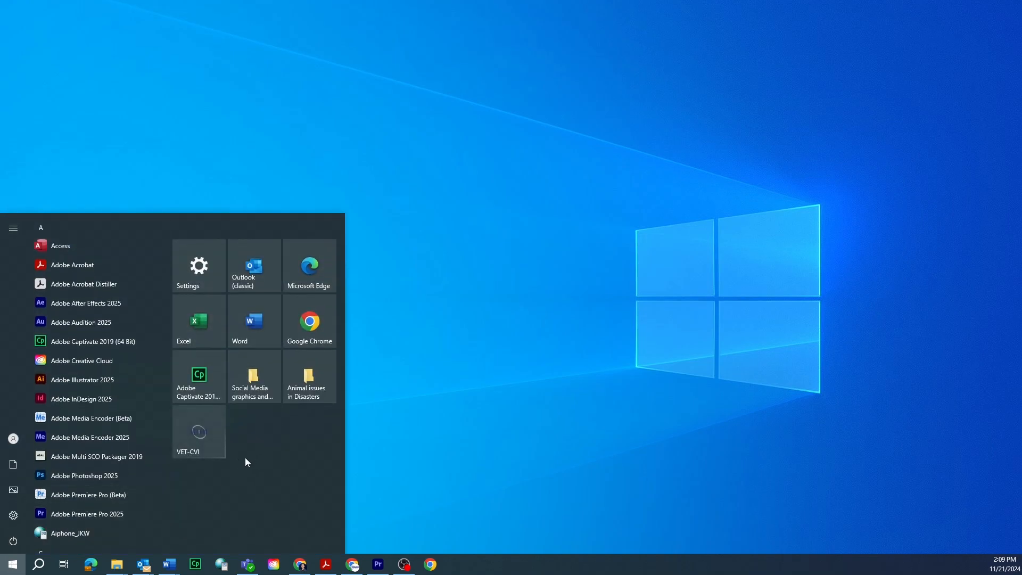
{"action": "left_click", "coordinate": [207, 447]}
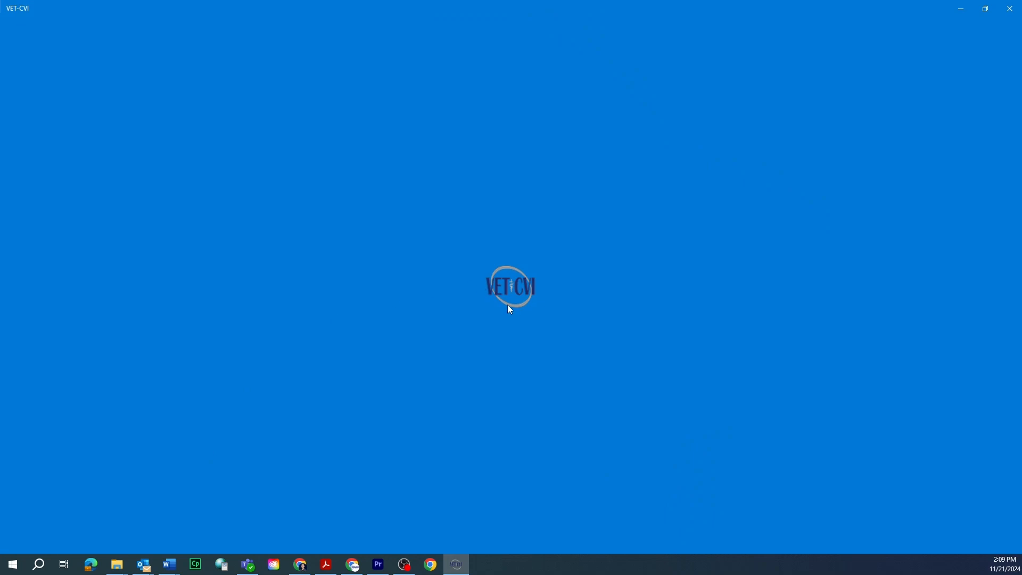
{"action": "left_click", "coordinate": [1011, 15]}
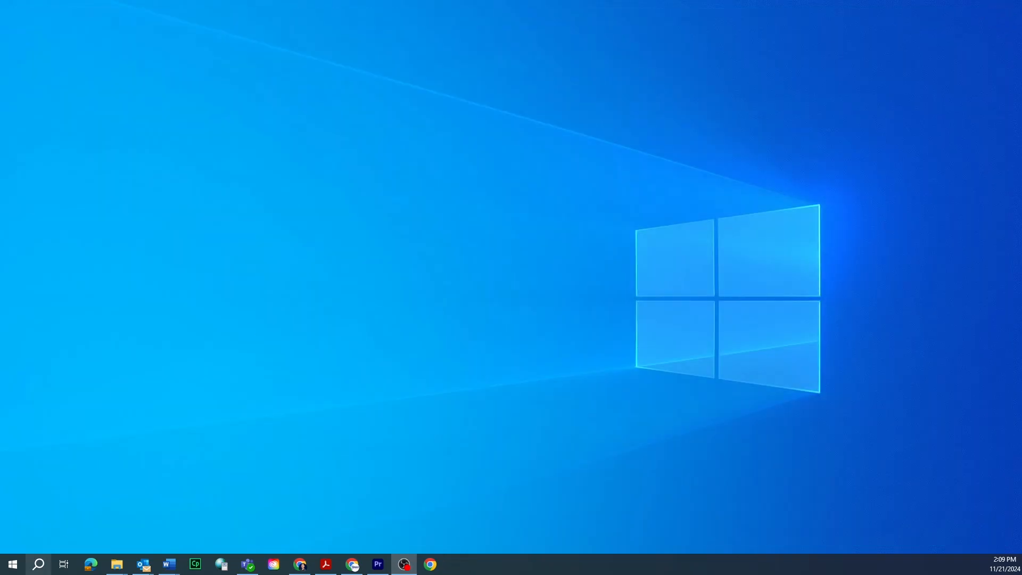
Step: Search for the VET-CVI app again and pin it to the taskbar
{"action": "left_click", "coordinate": [45, 554]}
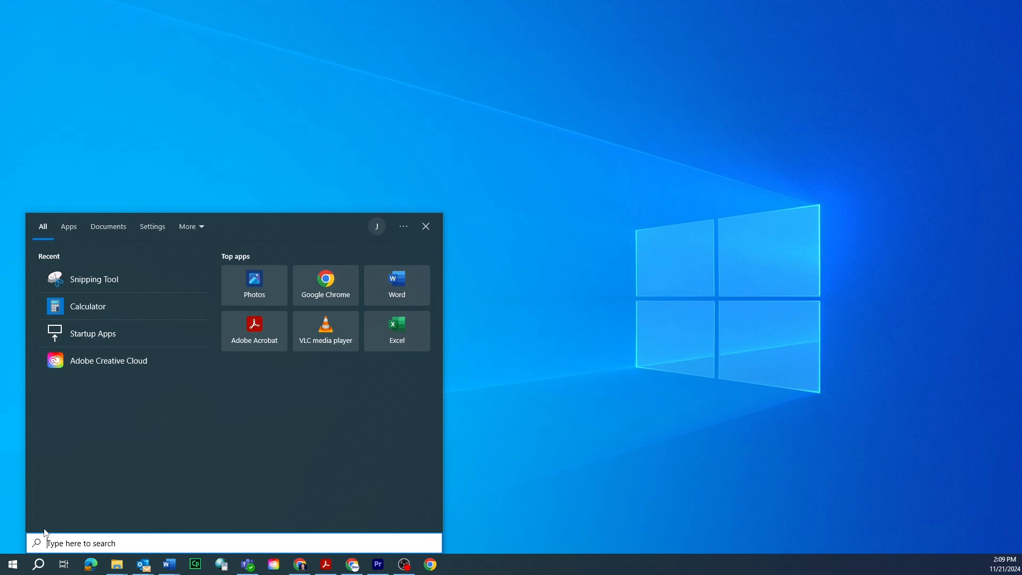
{"action": "type", "text": "vet"}
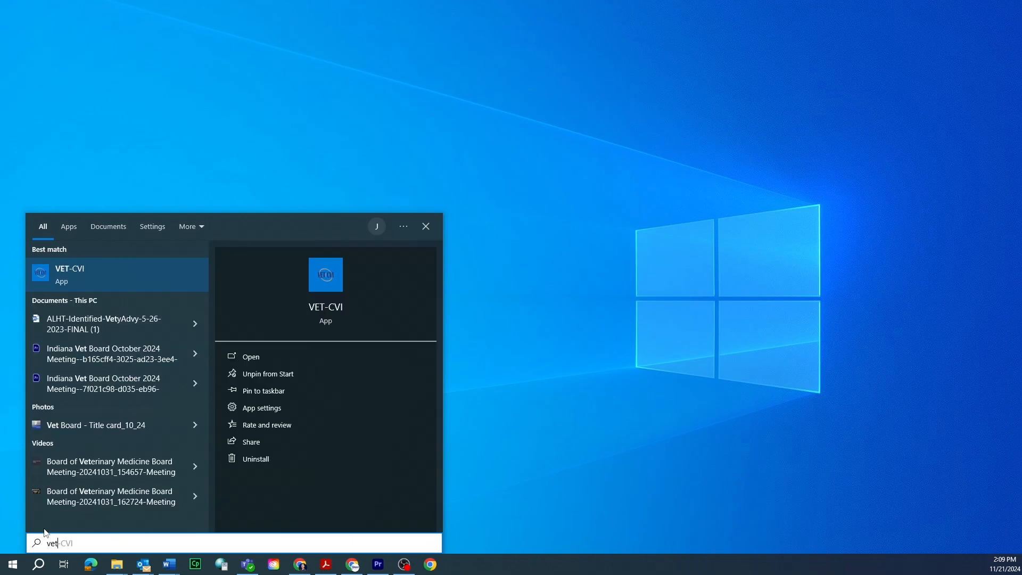
{"action": "left_click", "coordinate": [251, 394]}
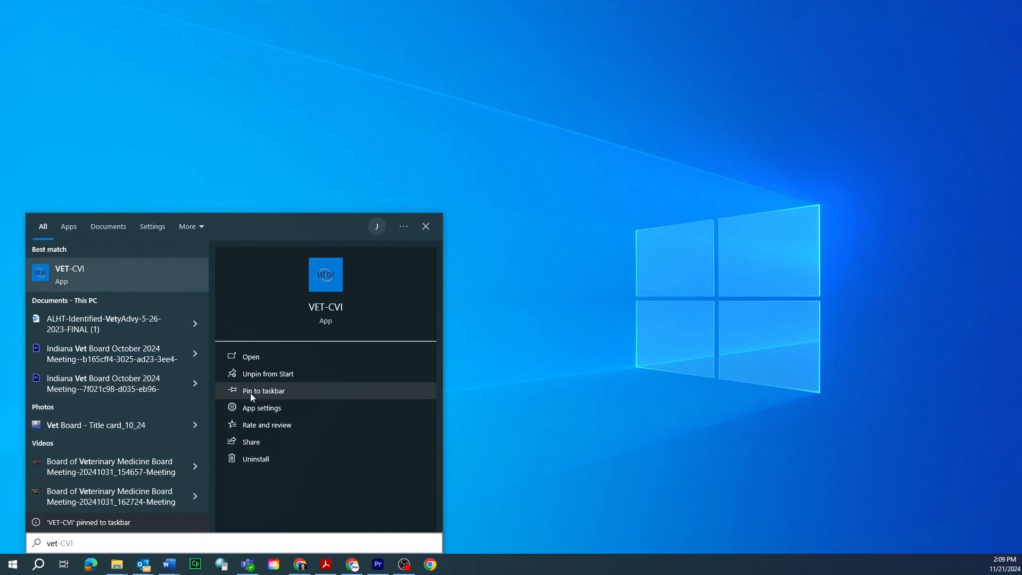
{"action": "left_click", "coordinate": [547, 459]}
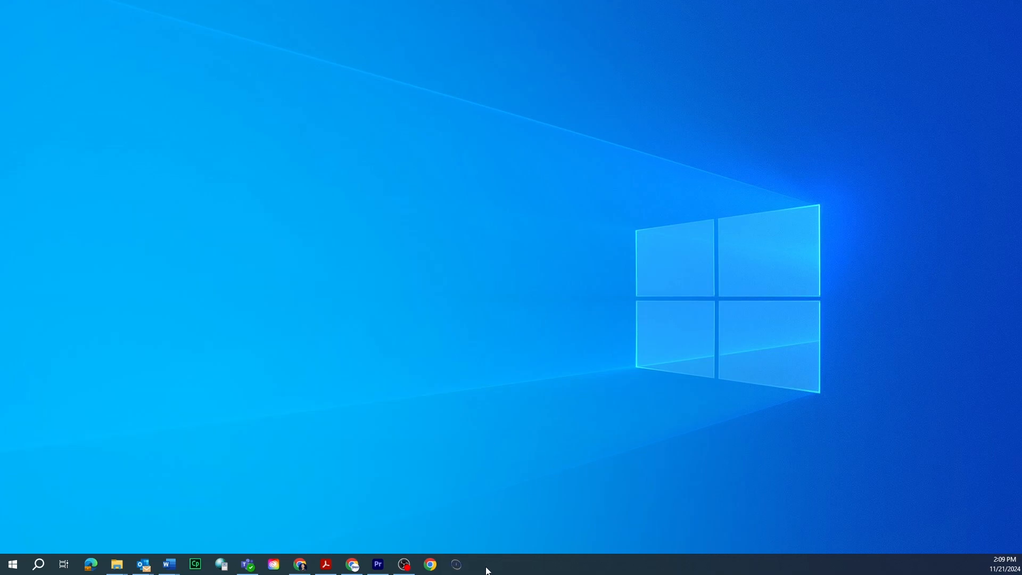
Step: Open VET-CVI from the taskbar and start creating a new account
{"action": "left_click", "coordinate": [458, 572]}
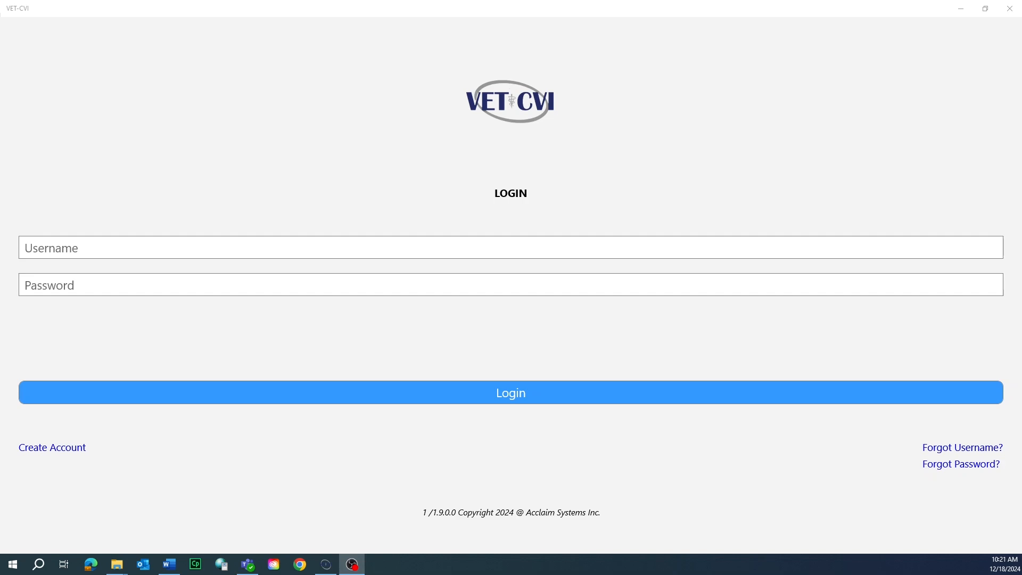
{"action": "left_click", "coordinate": [57, 449]}
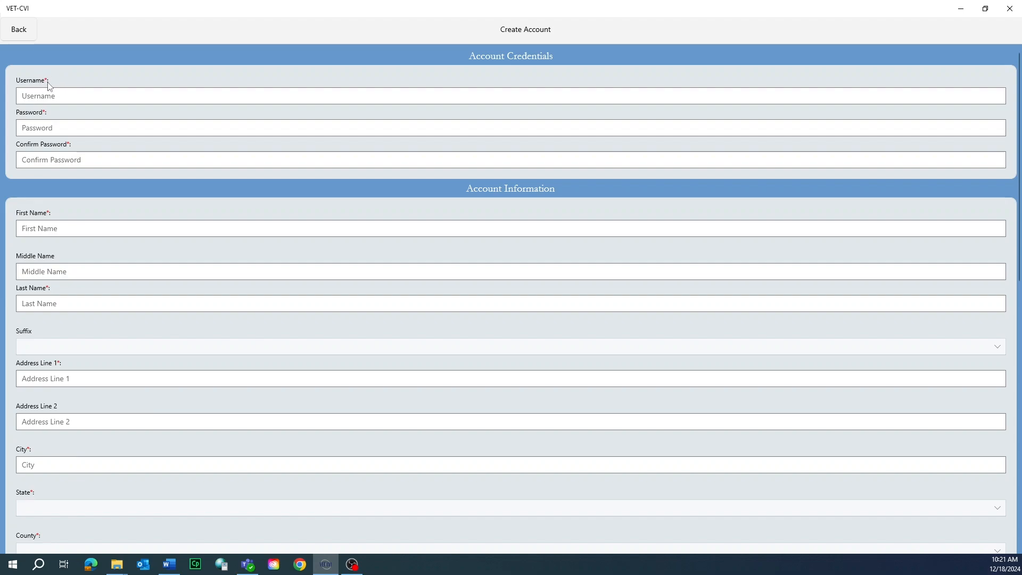
Step: Enter the account's username in the Account Credentials section
{"action": "left_click", "coordinate": [46, 95]}
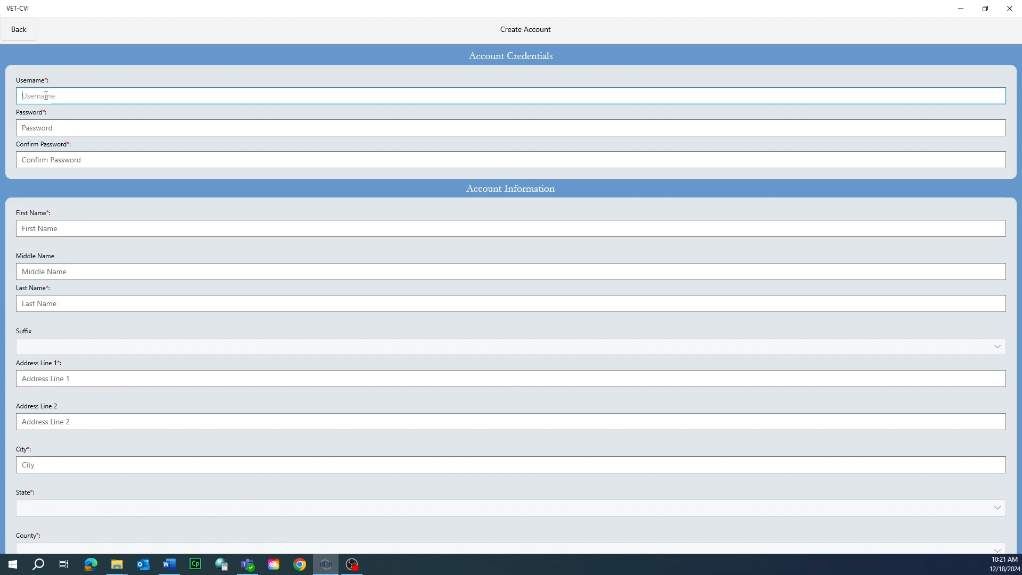
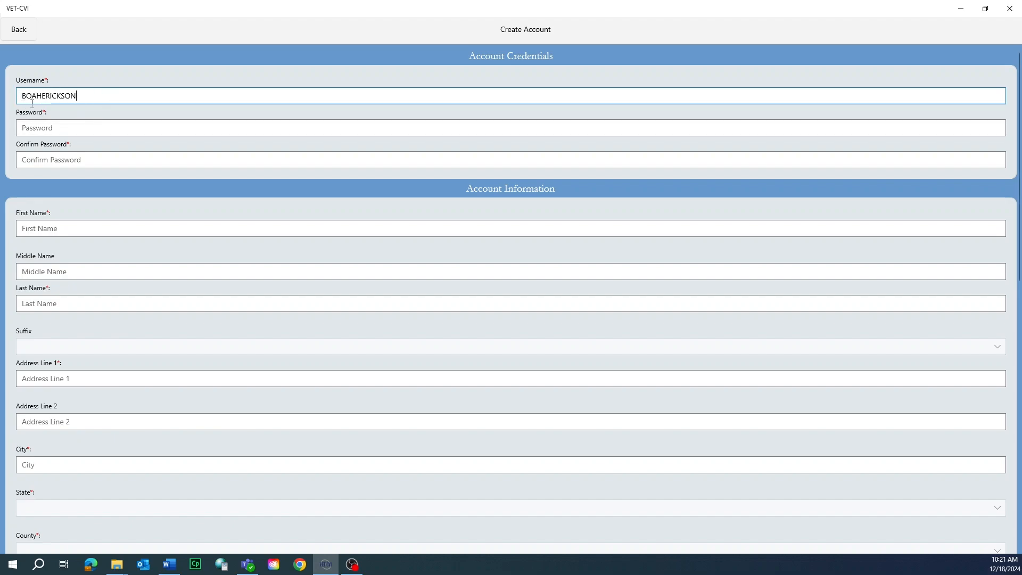
Step: Enter the account password and repeat it in the Confirm Password field
{"action": "left_click", "coordinate": [43, 127]}
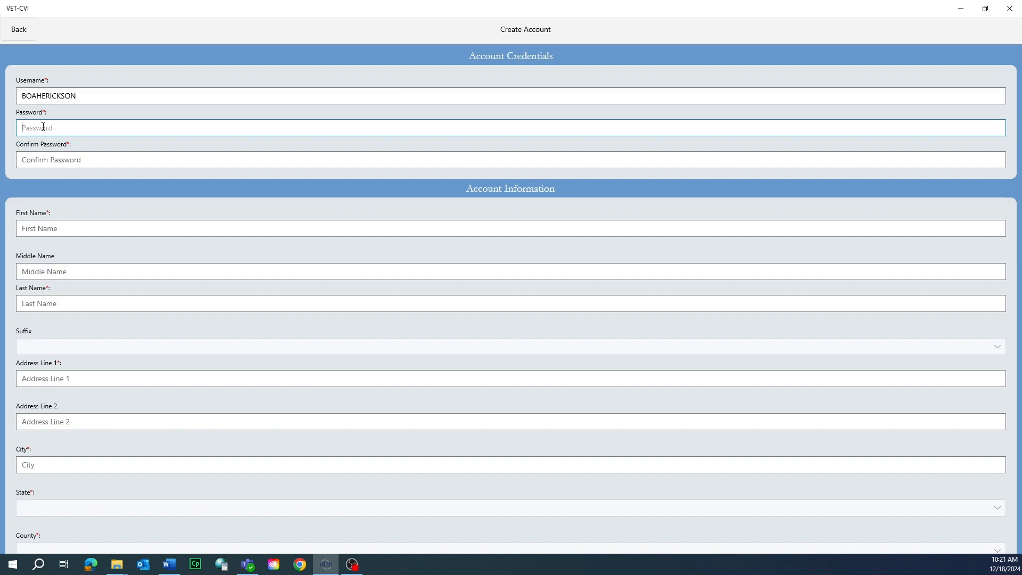
{"action": "key", "text": "shift+Tab"}
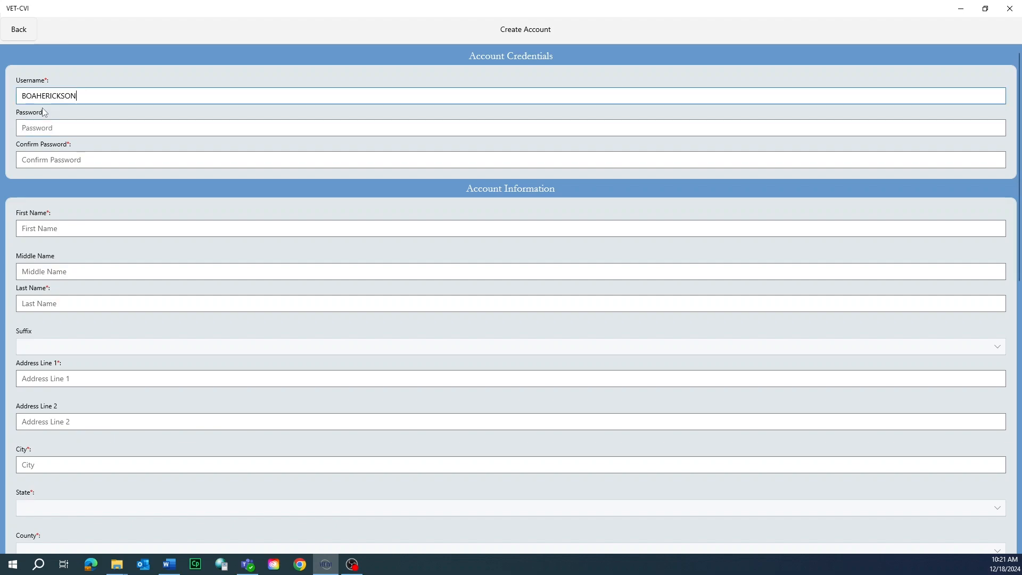
{"action": "key", "text": "Tab"}
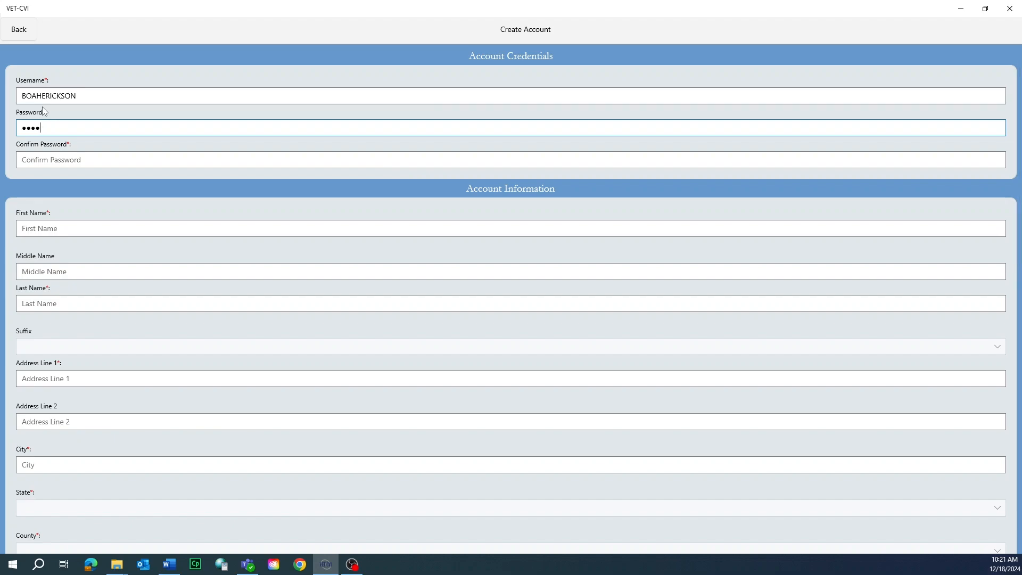
{"action": "key", "text": "Tab"}
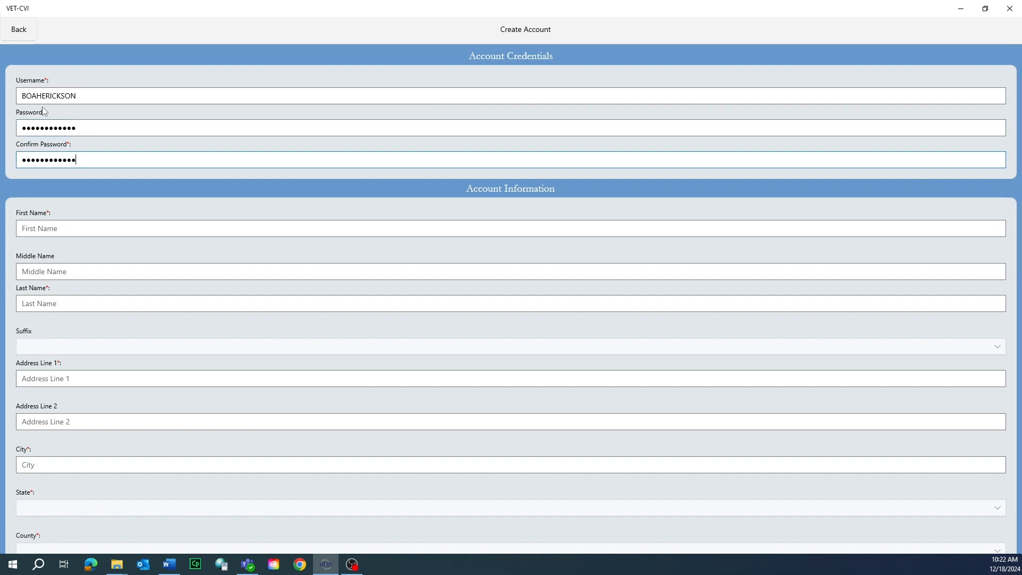
Step: Enter the person's first name and last name, appending ", DVM" to the last name
{"action": "scroll", "coordinate": [97, 208], "scroll_direction": "down", "scroll_amount": 2}
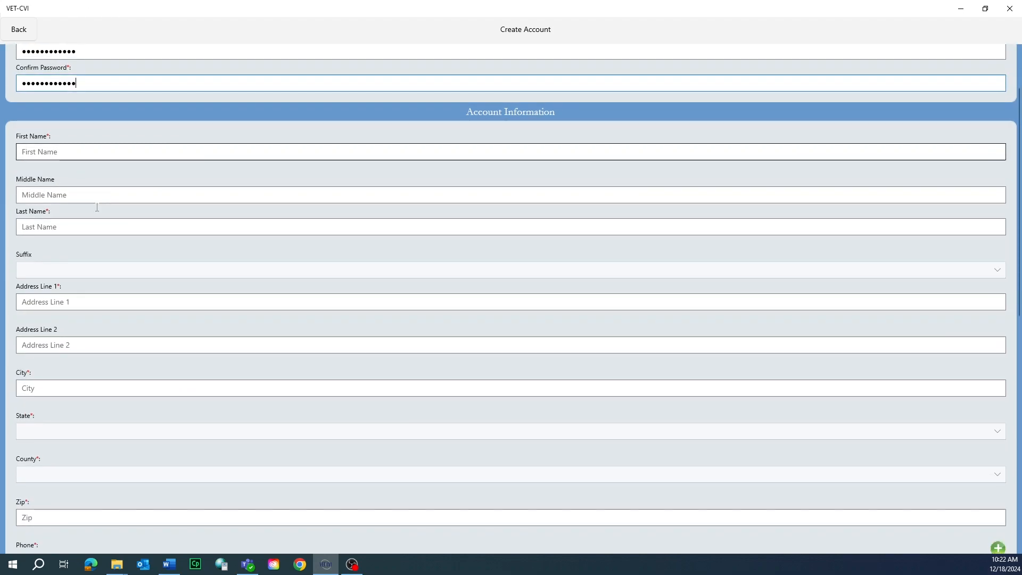
{"action": "left_click", "coordinate": [53, 151]}
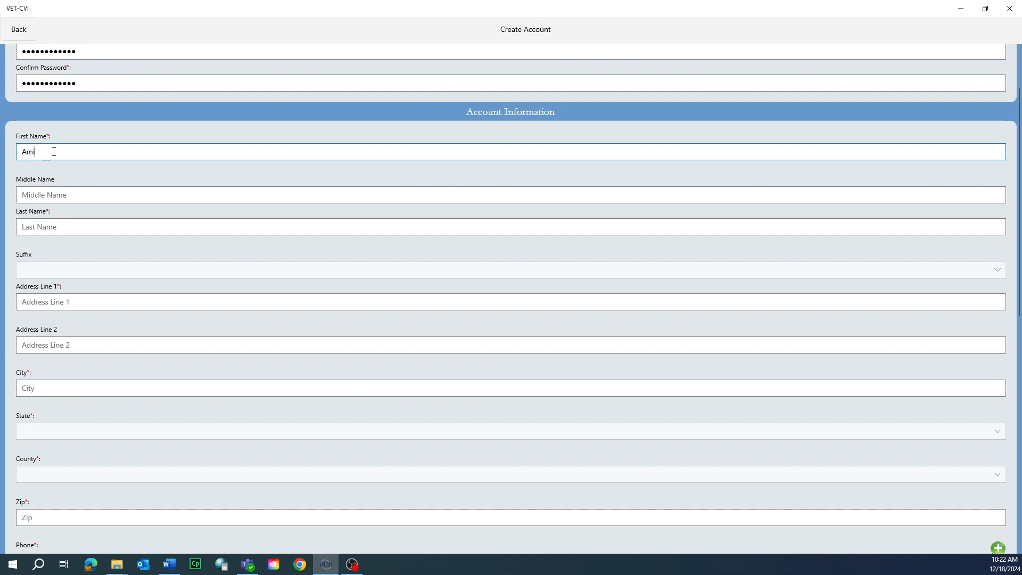
{"action": "left_click", "coordinate": [57, 195]}
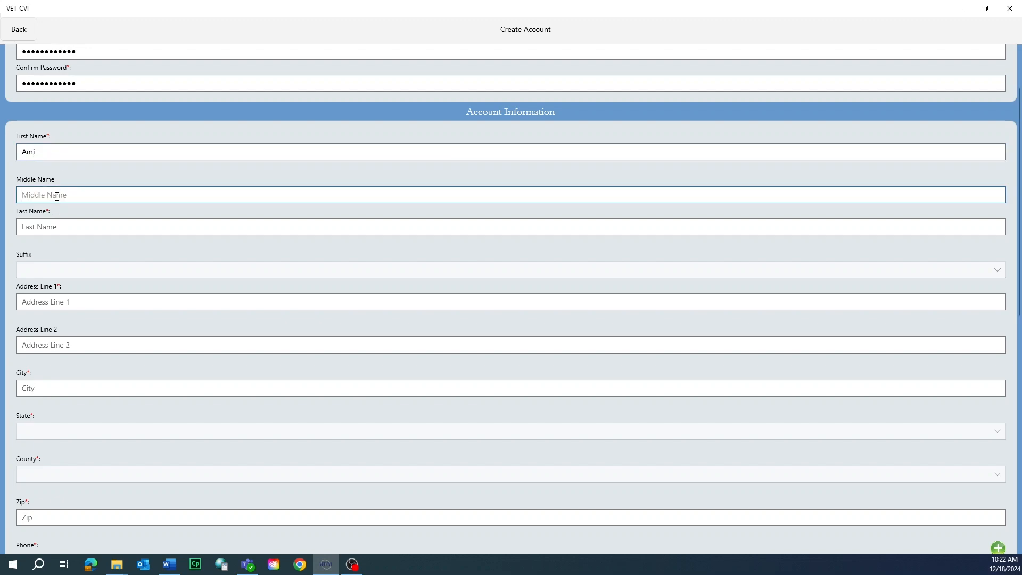
{"action": "left_click", "coordinate": [42, 227]}
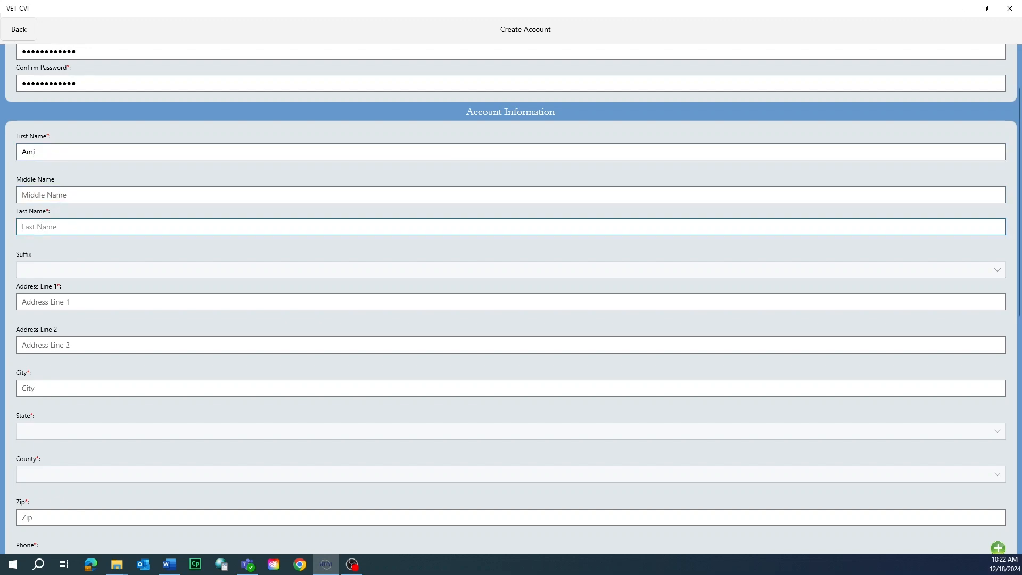
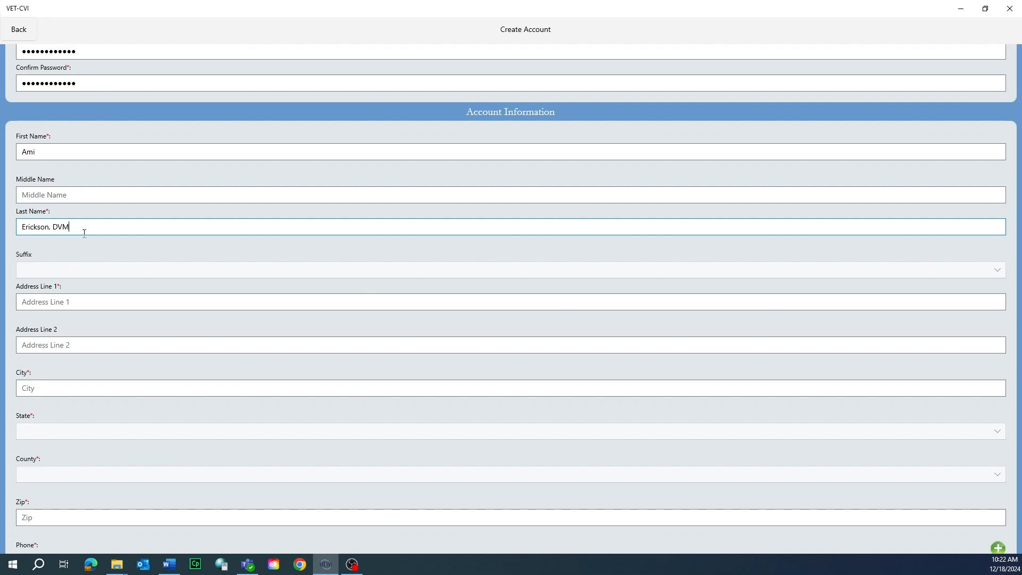
{"action": "scroll", "coordinate": [78, 268], "scroll_direction": "down", "scroll_amount": 1}
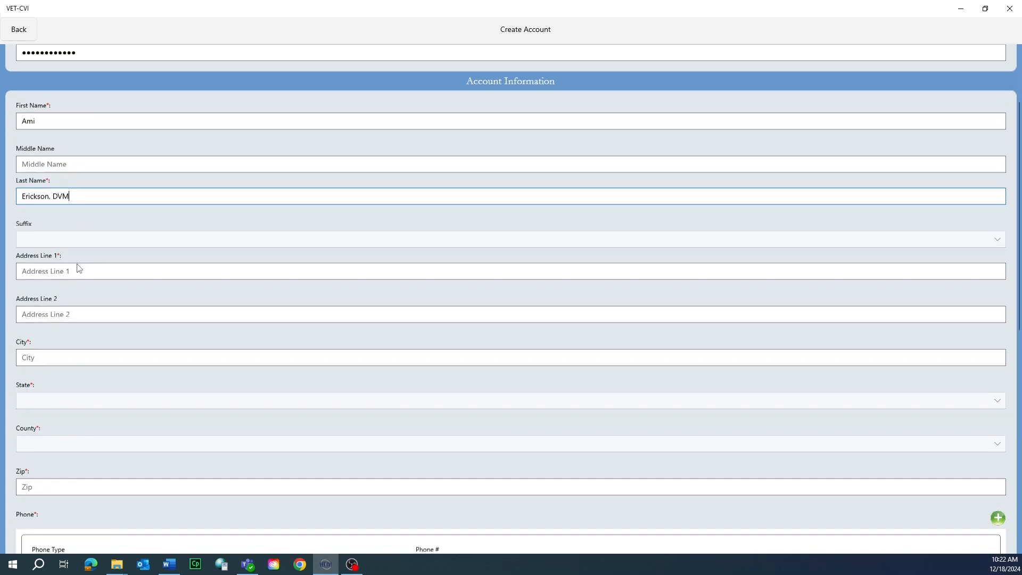
{"action": "scroll", "coordinate": [78, 268], "scroll_direction": "down", "scroll_amount": 1}
{"action": "left_click", "coordinate": [46, 193]}
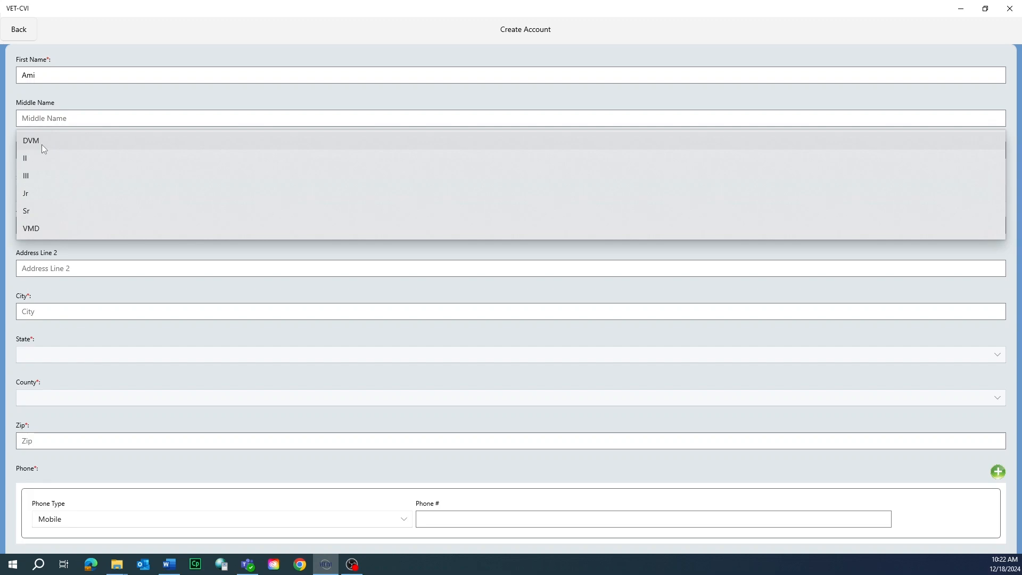
{"action": "left_click", "coordinate": [83, 120]}
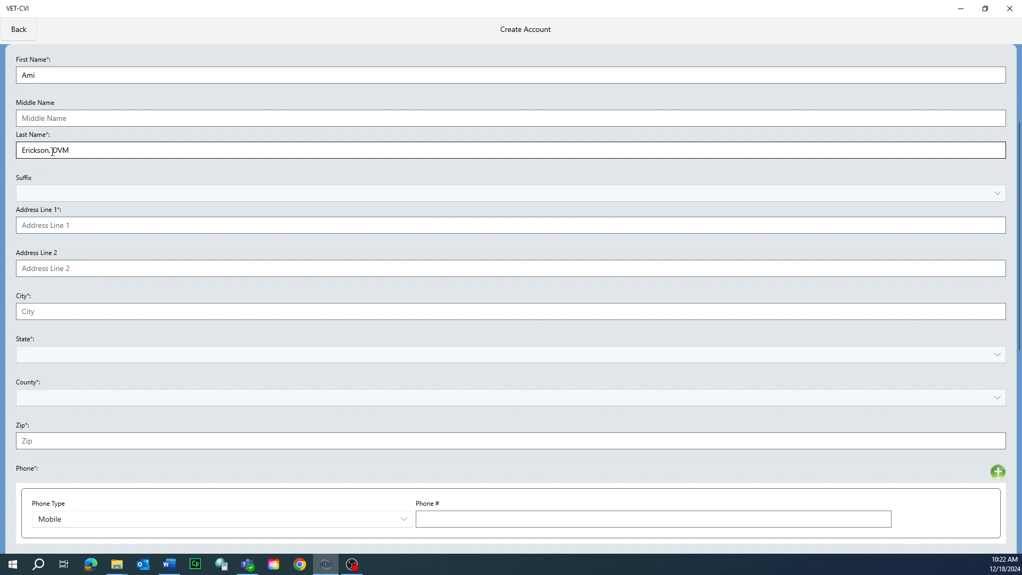
Step: Enter the street address in Address Line 1
{"action": "left_click", "coordinate": [50, 222]}
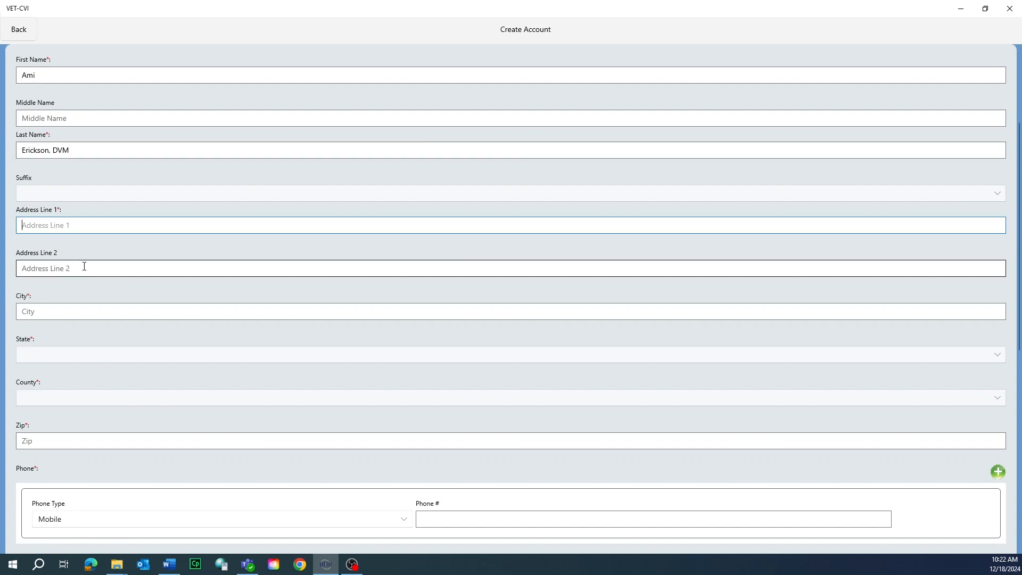
{"action": "type", "text": "1202 "}
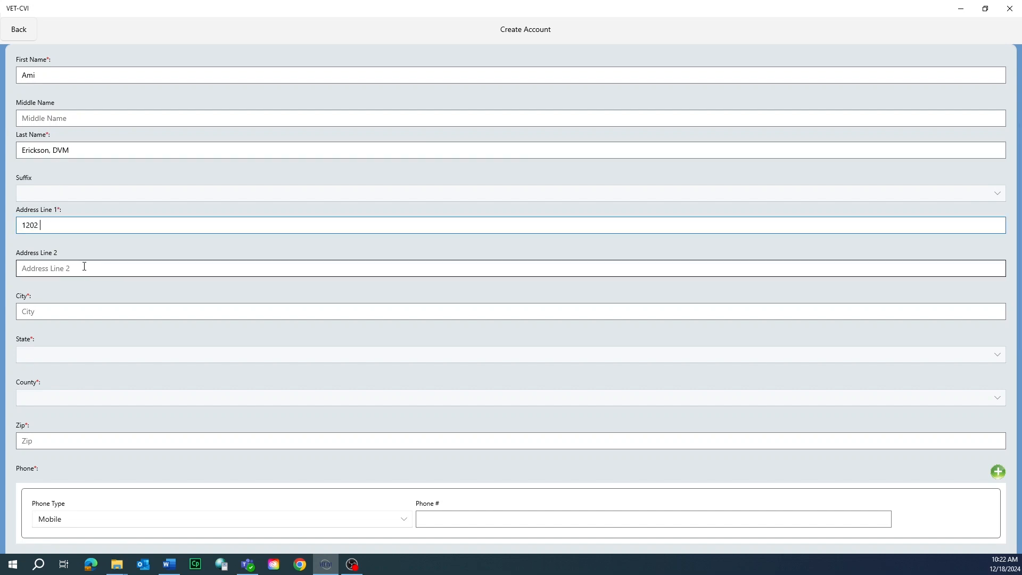
{"action": "type", "text": "E 38th ST"}
{"action": "key", "text": "BackSpace"}
{"action": "type", "text": "t"}
Step: Enter Indianpolis as the city and set the state to INDIANA
{"action": "left_click", "coordinate": [56, 310]}
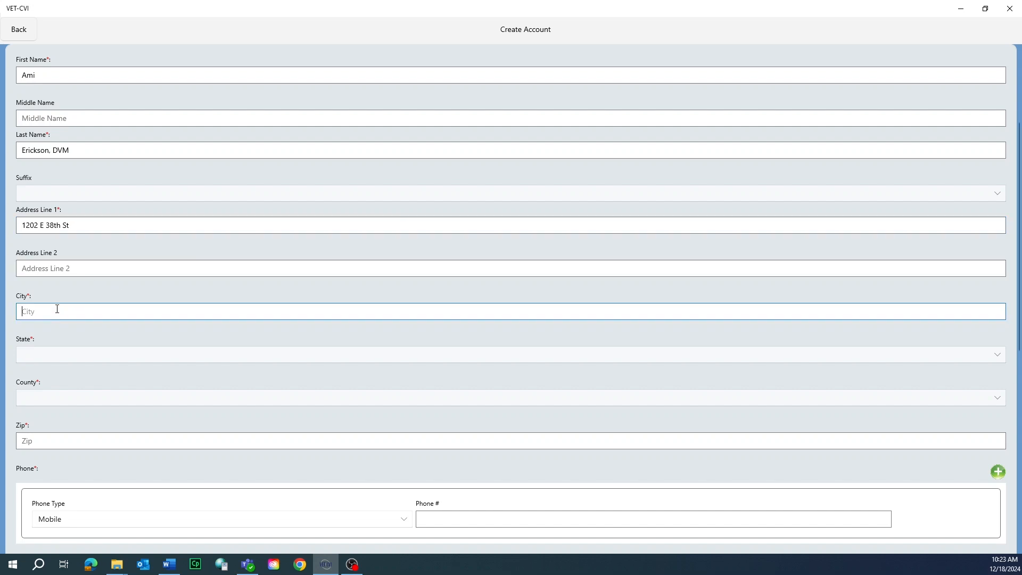
{"action": "type", "text": "Indianpolis"}
{"action": "key", "text": "Tab"}
{"action": "key", "text": "i"}
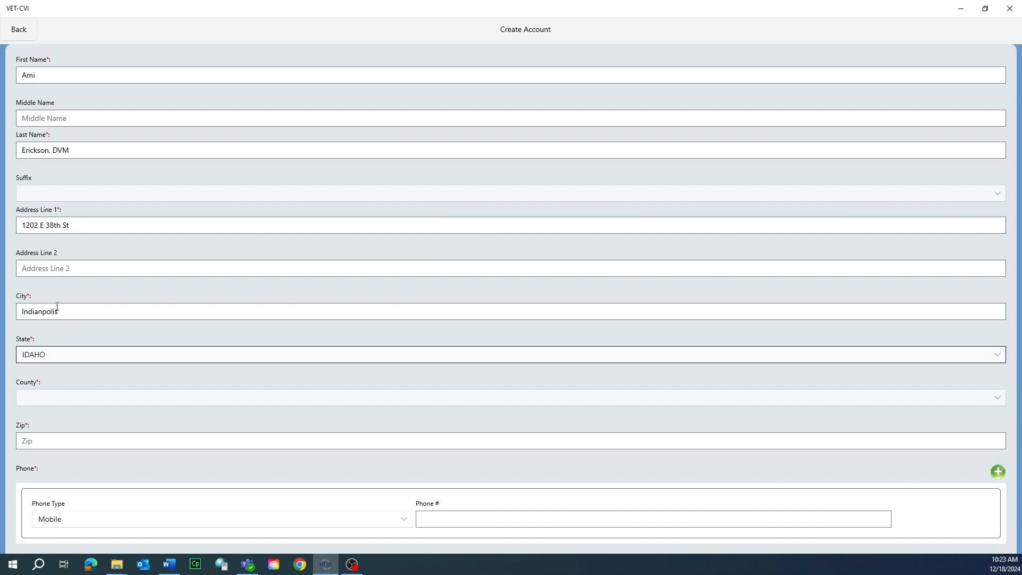
{"action": "left_click", "coordinate": [58, 357]}
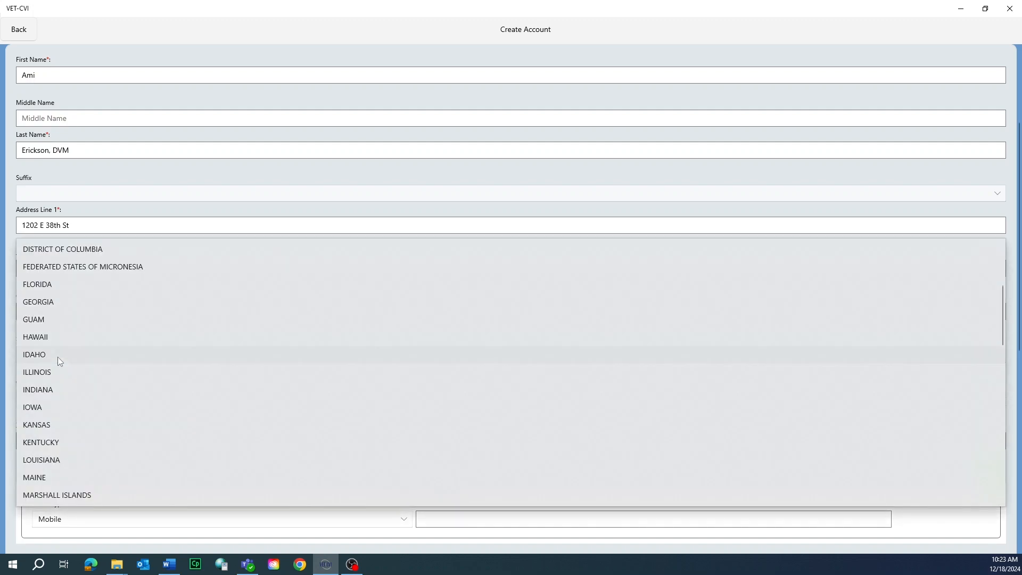
{"action": "left_click", "coordinate": [57, 389]}
Step: Set the county to MARION and enter the ZIP code
{"action": "left_click", "coordinate": [50, 395]}
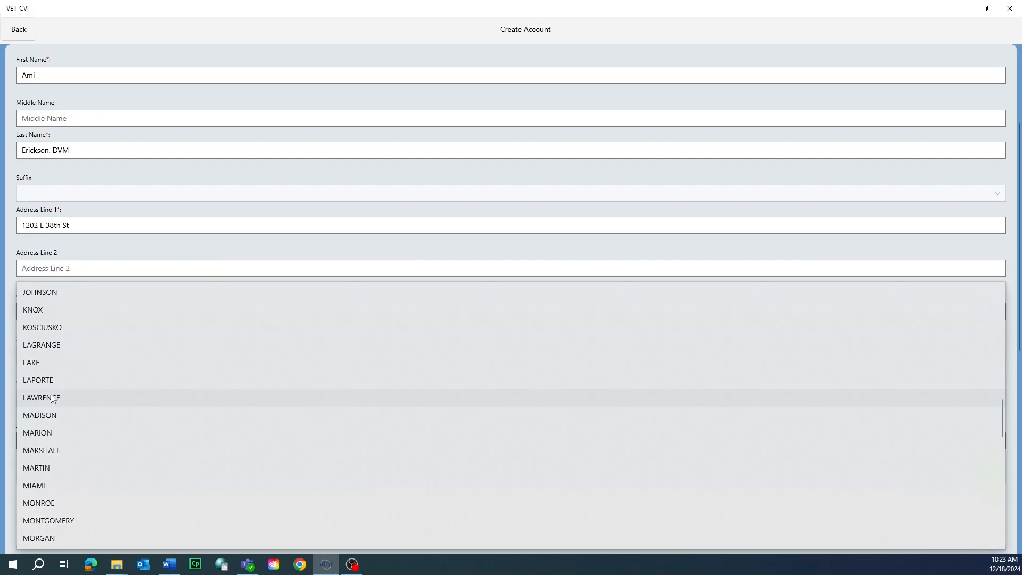
{"action": "left_click", "coordinate": [59, 433]}
{"action": "scroll", "coordinate": [58, 405], "scroll_direction": "down", "scroll_amount": 3}
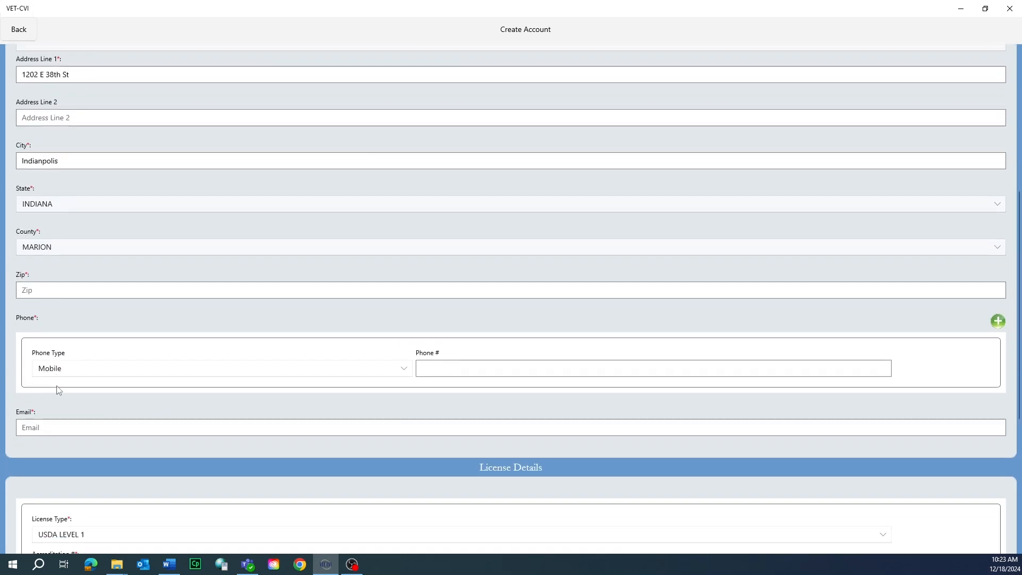
{"action": "left_click", "coordinate": [59, 286]}
{"action": "type", "text": "46205"}
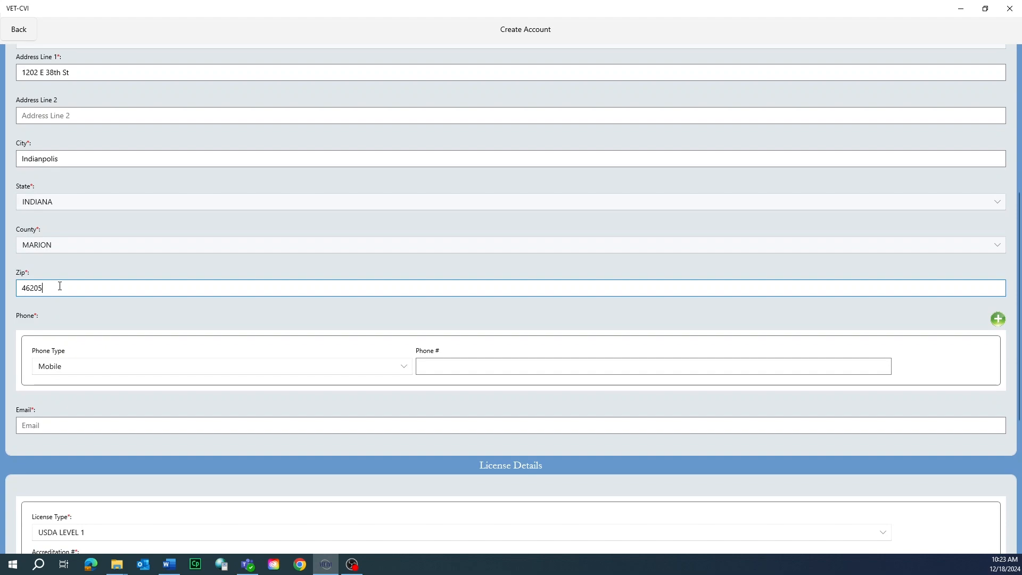
{"action": "scroll", "coordinate": [65, 308], "scroll_direction": "down", "scroll_amount": 1}
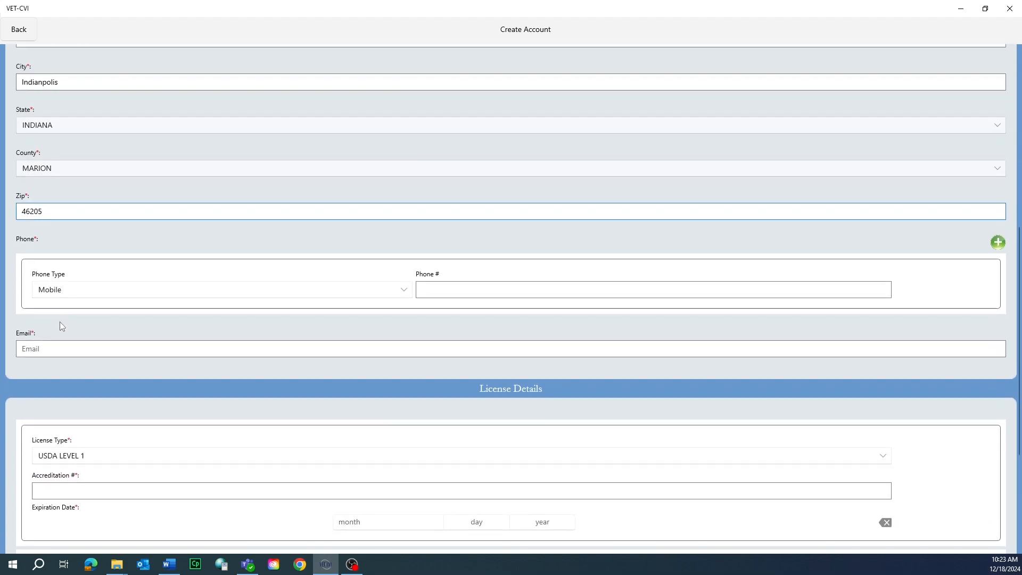
Step: Set the phone type to Office and enter the office phone number
{"action": "left_click", "coordinate": [74, 292]}
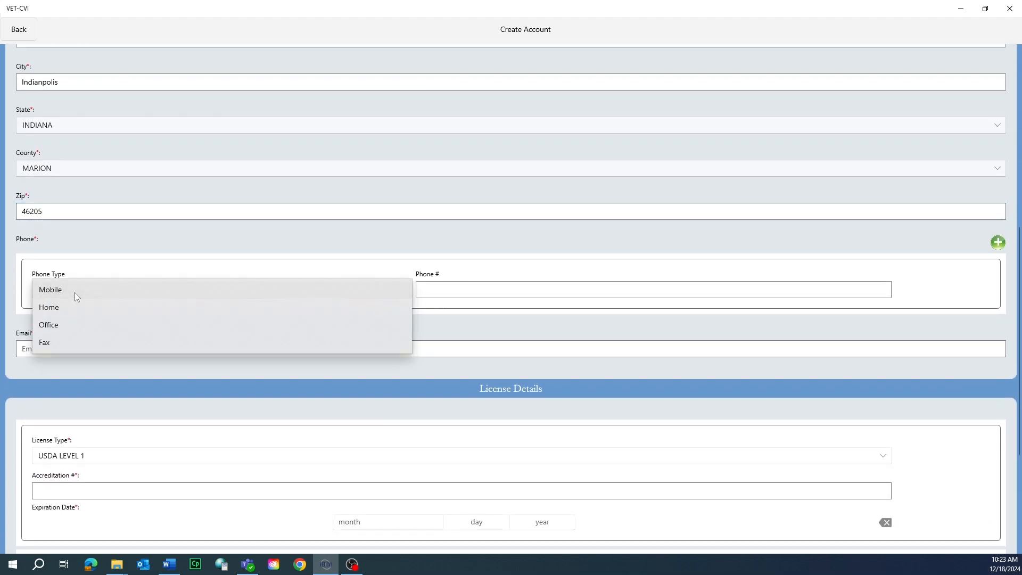
{"action": "left_click", "coordinate": [67, 324]}
{"action": "left_click", "coordinate": [432, 292]}
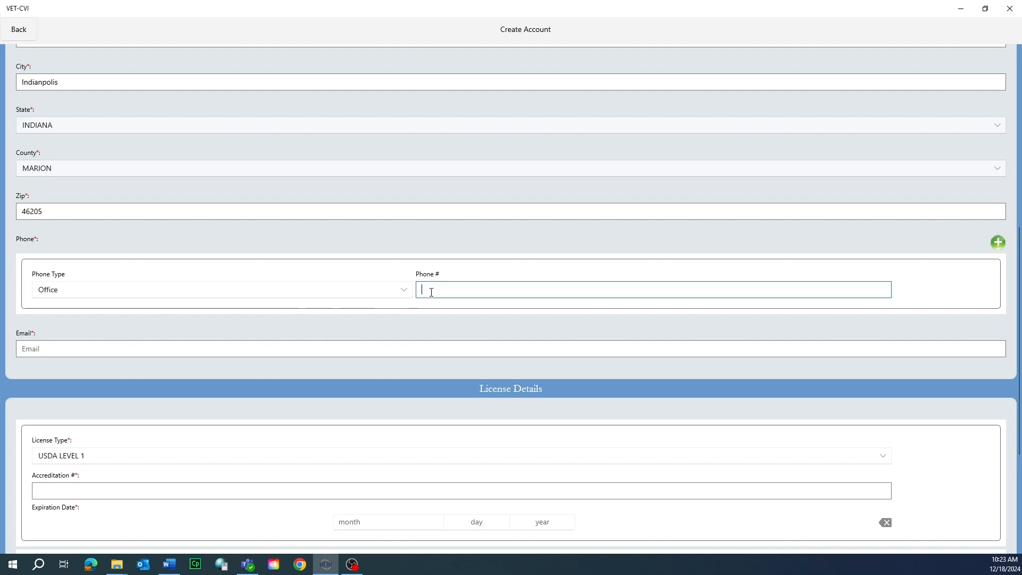
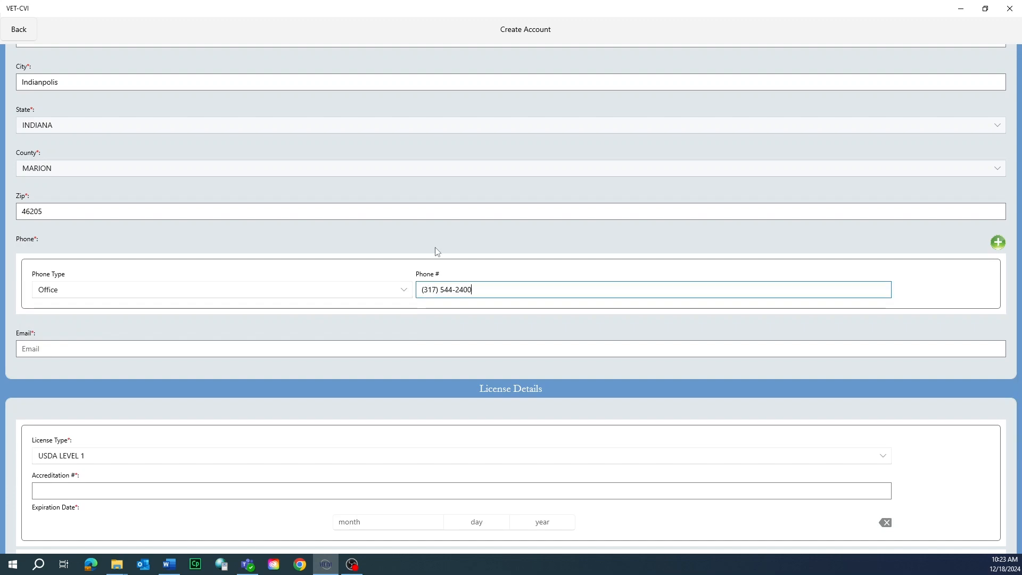
Step: Enter the veterinarian's e-mail address in the Email field
{"action": "left_click", "coordinate": [298, 350]}
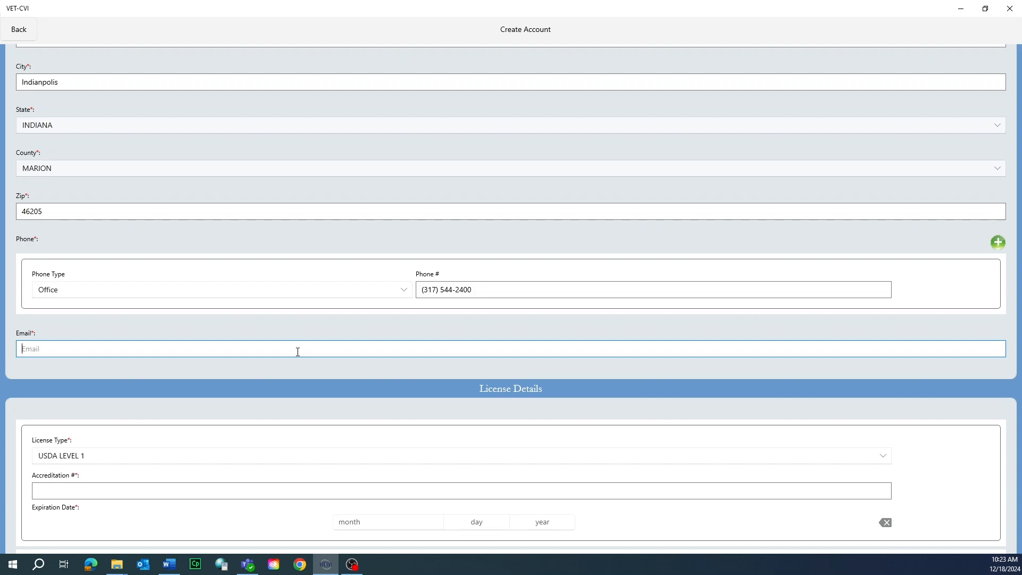
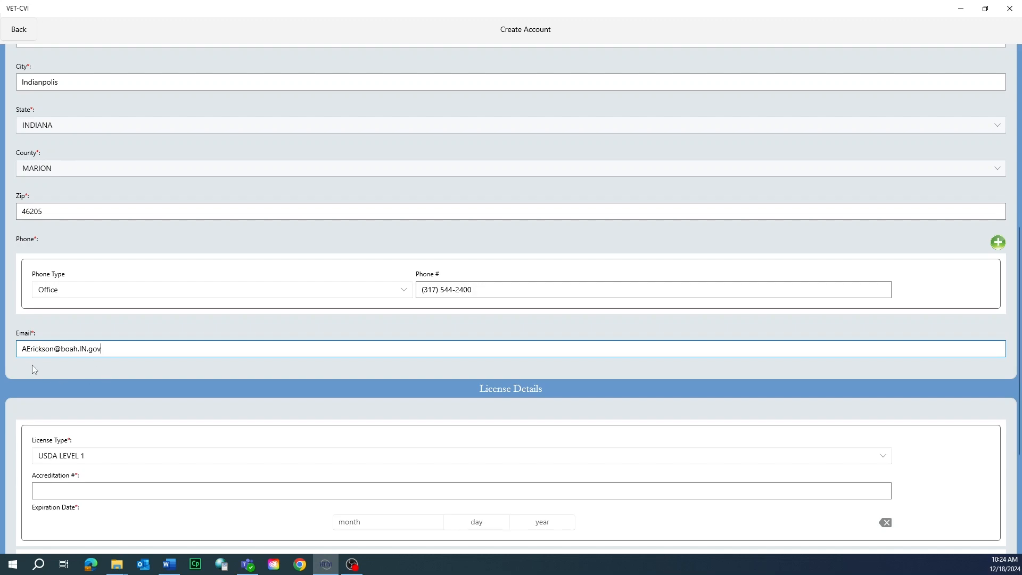
Step: Set the first license type to USDA LEVEL 2 and enter the accreditation number
{"action": "scroll", "coordinate": [32, 365], "scroll_direction": "down", "scroll_amount": 3}
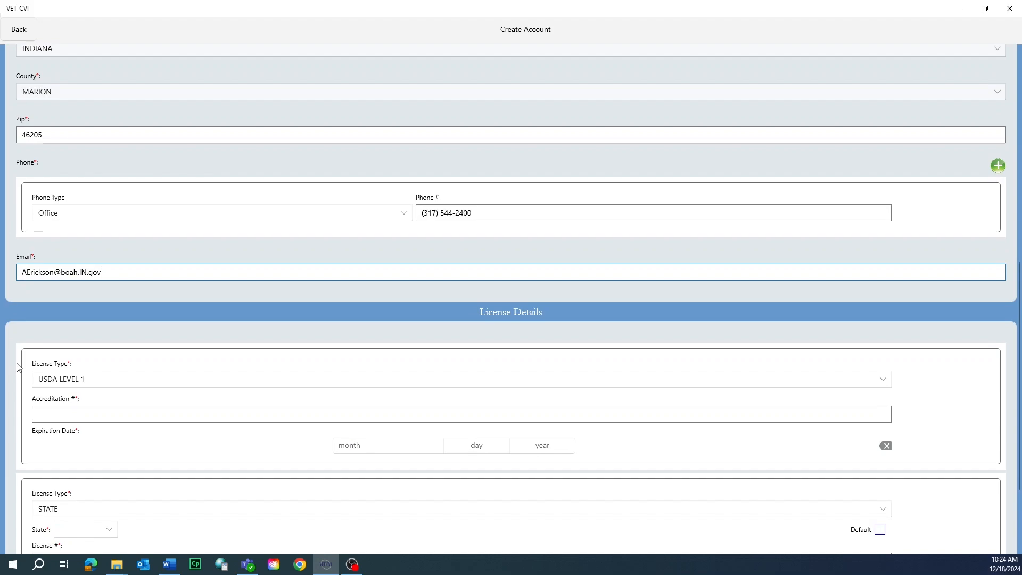
{"action": "scroll", "coordinate": [19, 367], "scroll_direction": "down", "scroll_amount": 5}
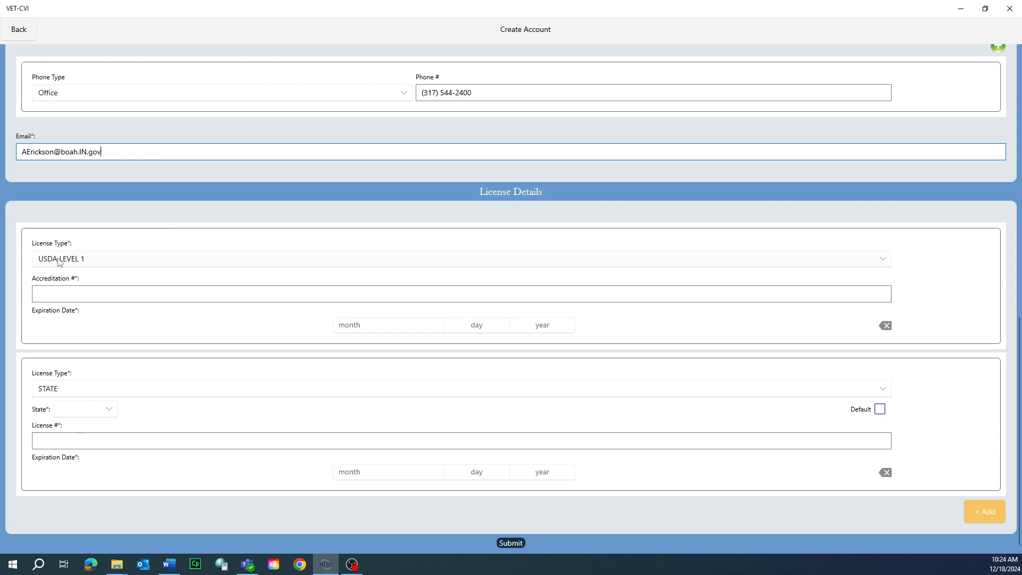
{"action": "left_click", "coordinate": [74, 264]}
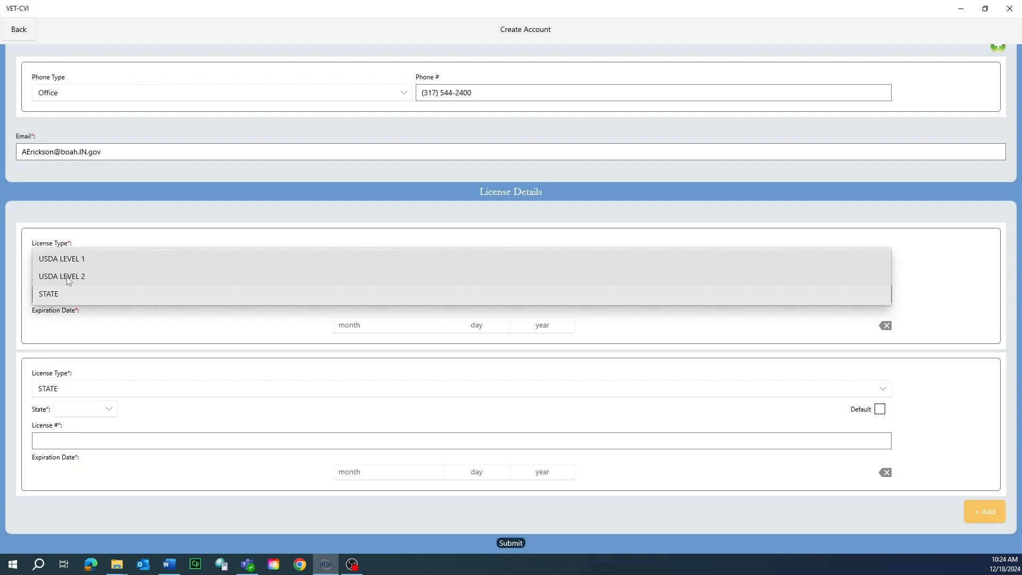
{"action": "left_click", "coordinate": [63, 278]}
{"action": "left_click", "coordinate": [64, 288]}
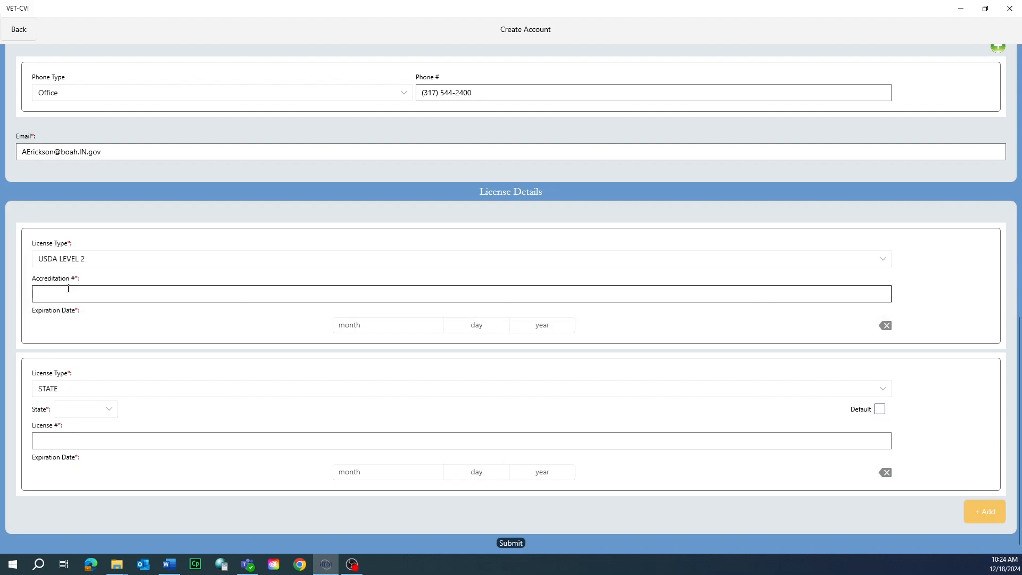
{"action": "type", "text": "0123456"}
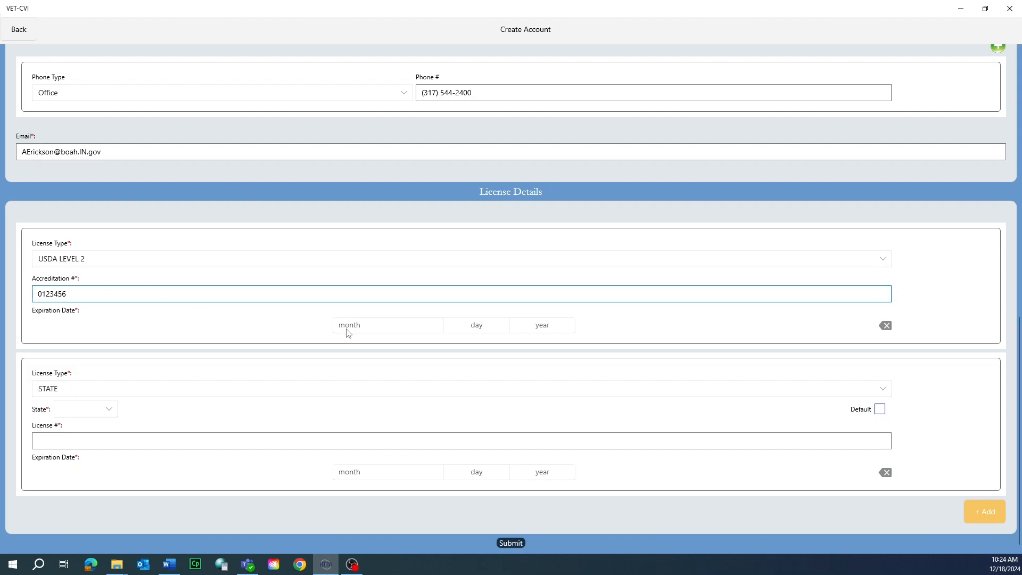
Step: Set the USDA license expiration date to 10/21/2027 and clear it again
{"action": "left_click", "coordinate": [395, 327]}
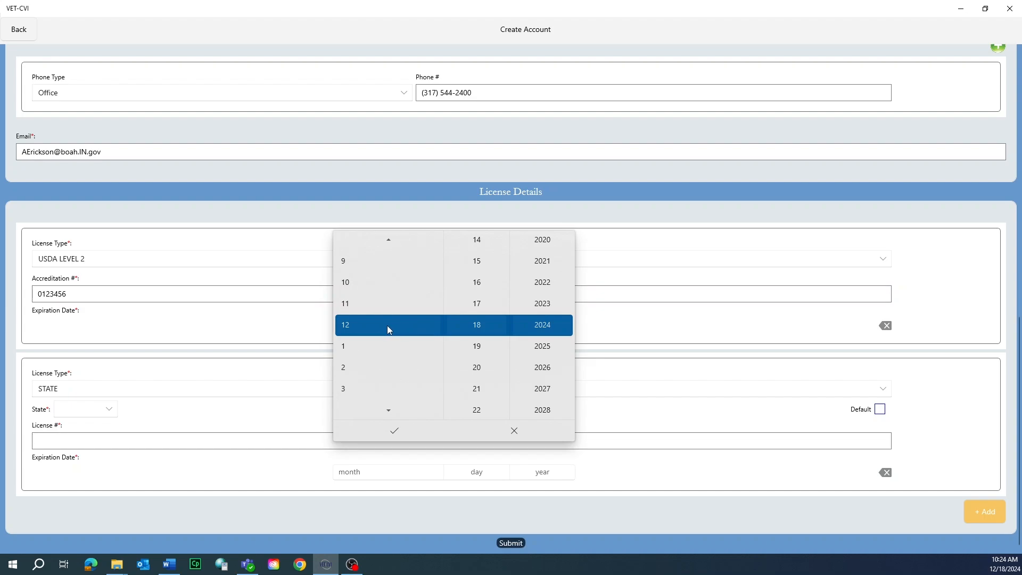
{"action": "scroll", "coordinate": [387, 325], "scroll_direction": "down", "scroll_amount": 4}
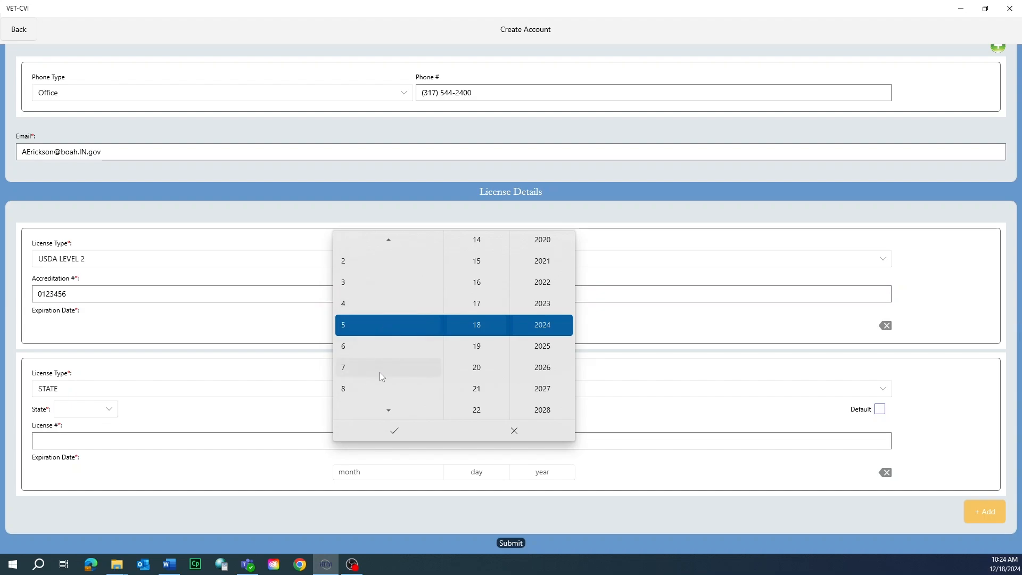
{"action": "left_click", "coordinate": [390, 411]}
{"action": "left_click", "coordinate": [390, 411]}
{"action": "left_click", "coordinate": [390, 411]}
{"action": "left_click", "coordinate": [368, 372]}
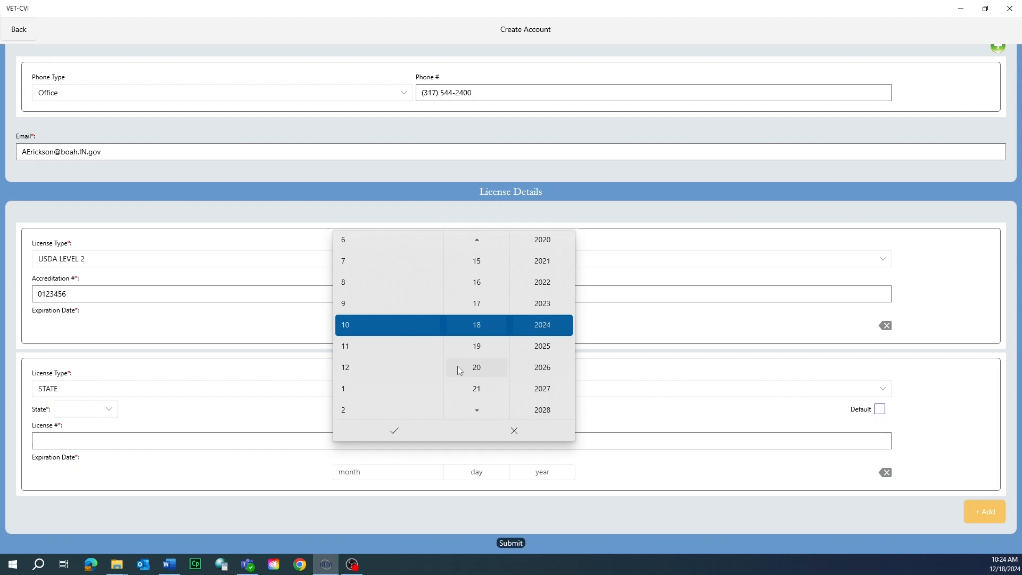
{"action": "left_click", "coordinate": [471, 393]}
{"action": "left_click", "coordinate": [531, 392]}
{"action": "left_click", "coordinate": [394, 431]}
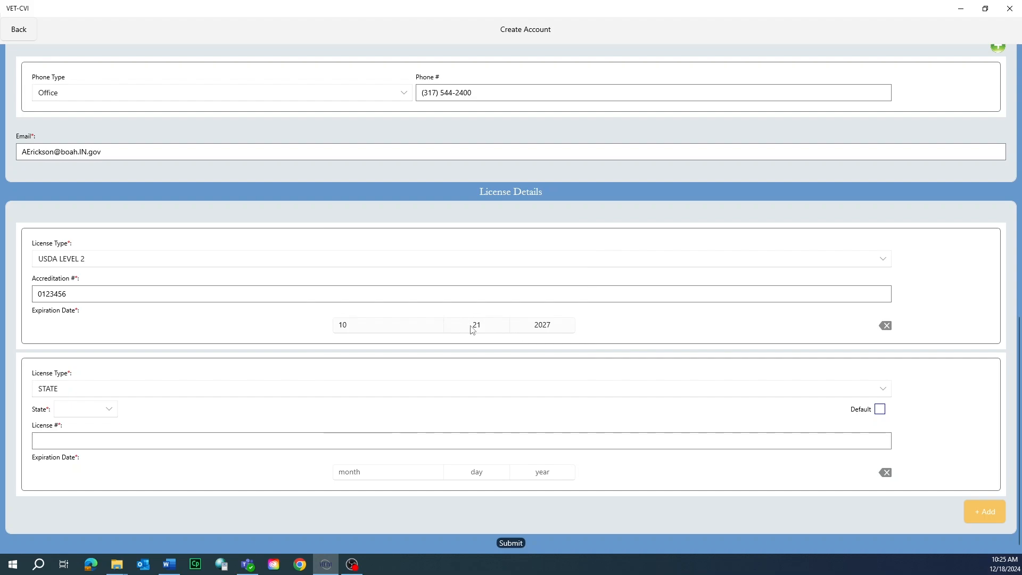
{"action": "left_click", "coordinate": [886, 326]}
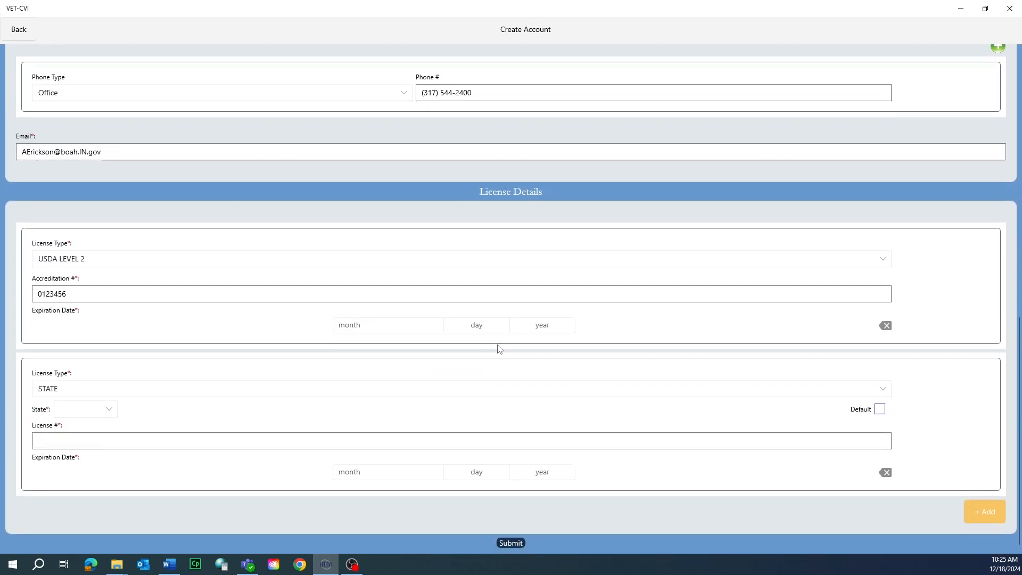
Step: Set the USDA license expiration date to March 21, 2027
{"action": "left_click", "coordinate": [379, 325]}
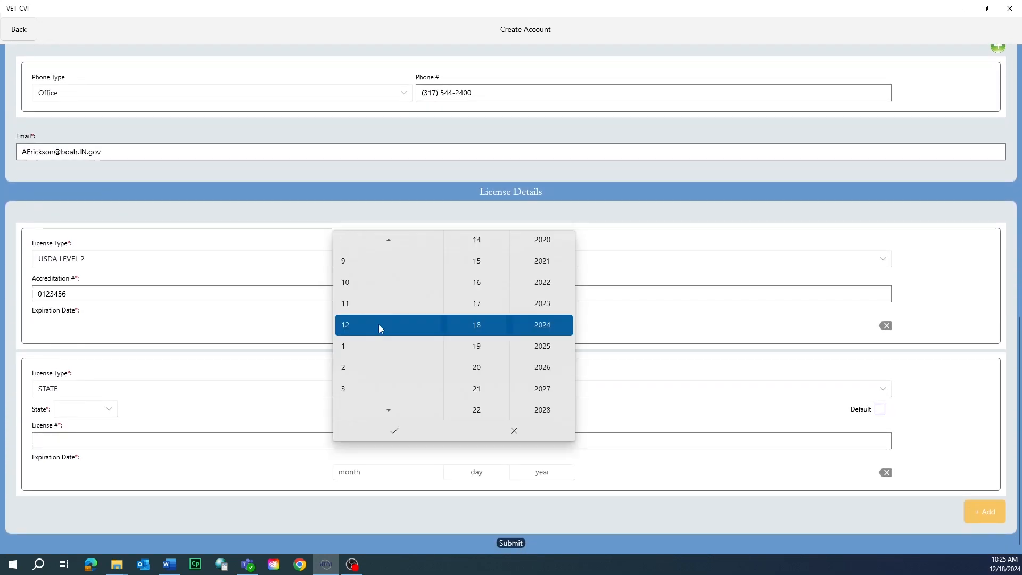
{"action": "left_click", "coordinate": [365, 388]}
{"action": "scroll", "coordinate": [482, 403], "scroll_direction": "down", "scroll_amount": 1}
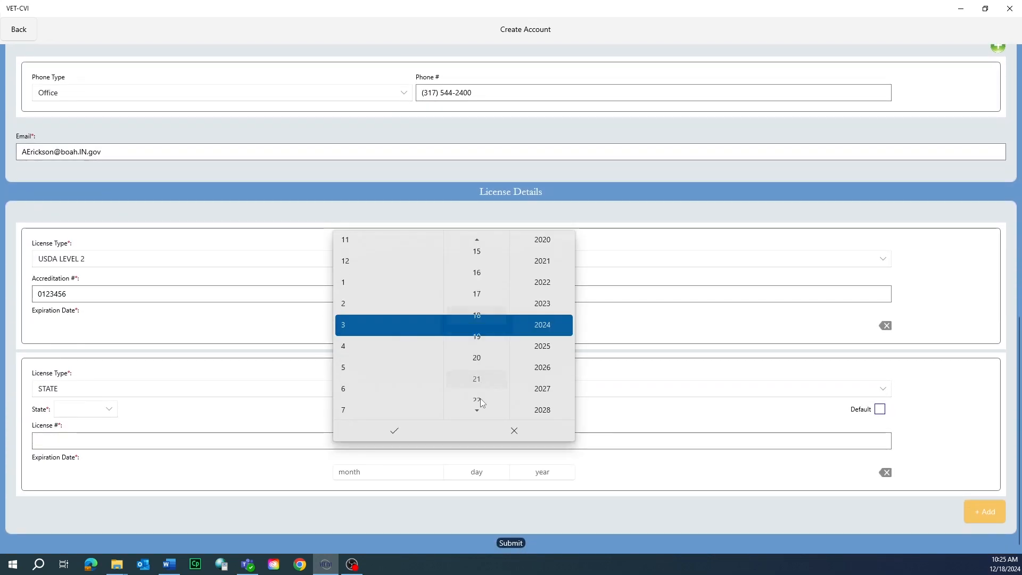
{"action": "left_click", "coordinate": [541, 387]}
{"action": "left_click", "coordinate": [394, 430]}
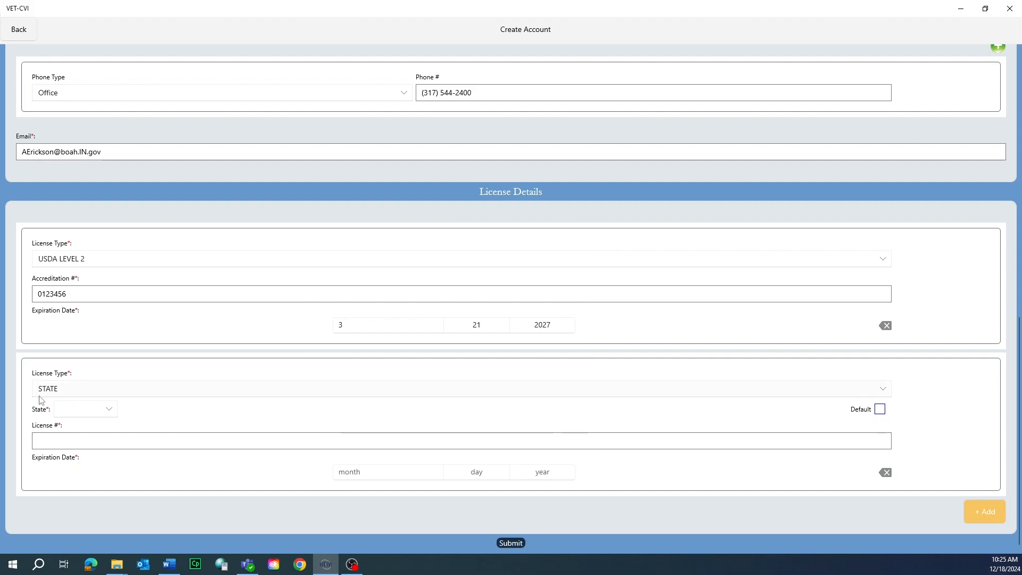
Step: Set the state license's state to INDIANA and mark it as the default license
{"action": "left_click", "coordinate": [75, 414]}
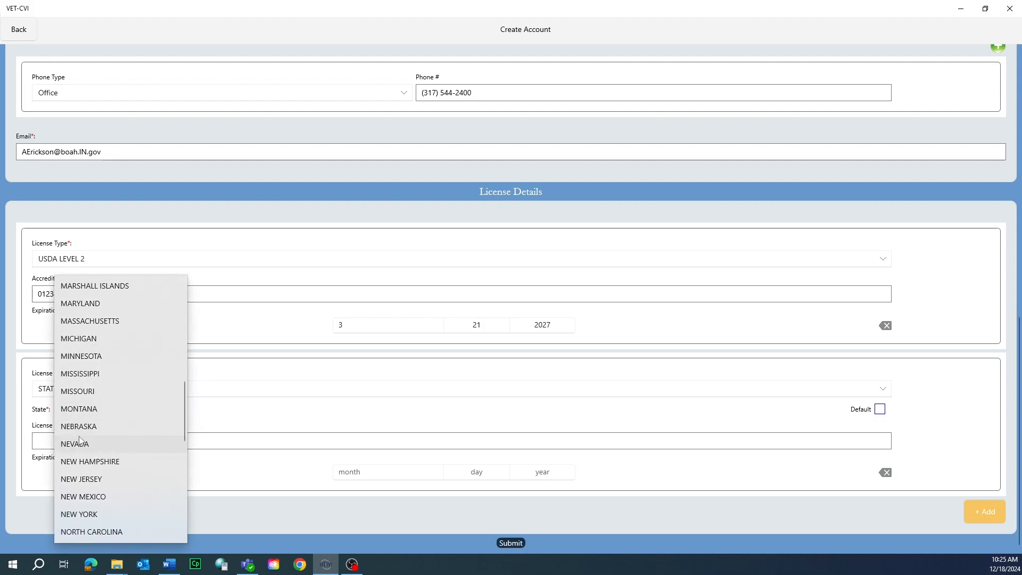
{"action": "scroll", "coordinate": [80, 441], "scroll_direction": "up", "scroll_amount": 3}
{"action": "left_click", "coordinate": [63, 342]}
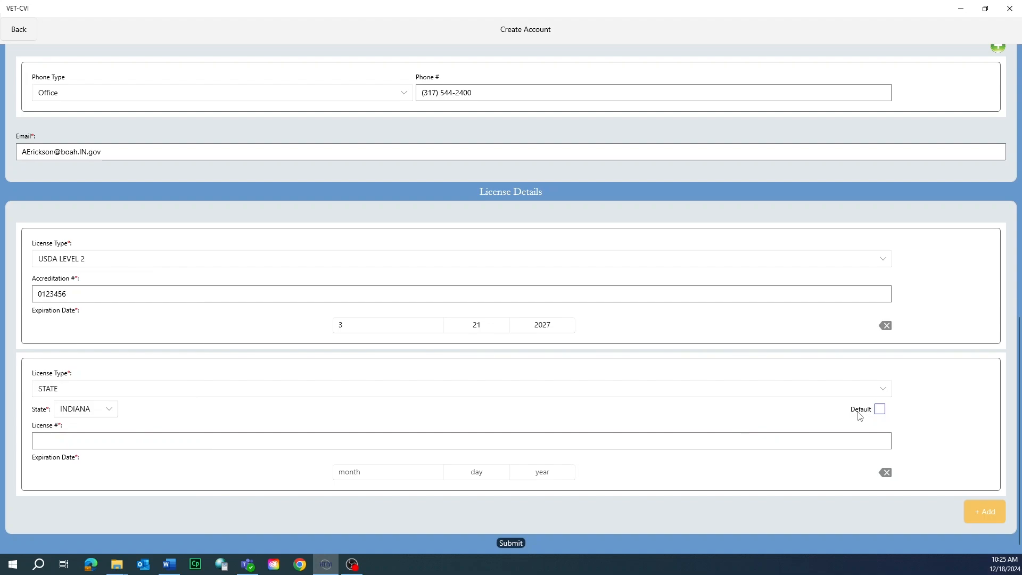
{"action": "left_click", "coordinate": [880, 409]}
Step: Enter the state license number
{"action": "left_click", "coordinate": [138, 440]}
{"action": "left_click", "coordinate": [127, 442]}
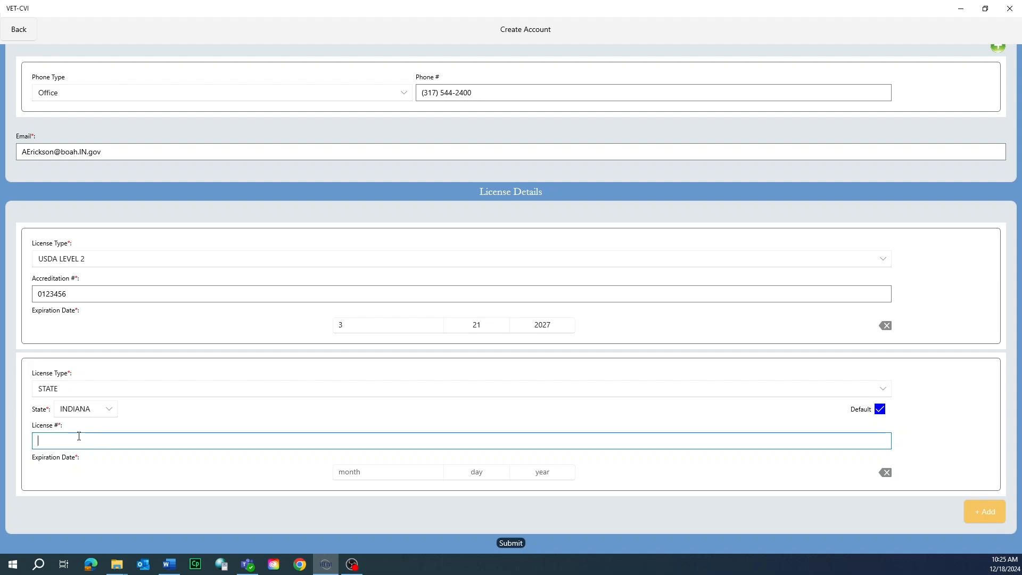
{"action": "type", "text": "2400123"}
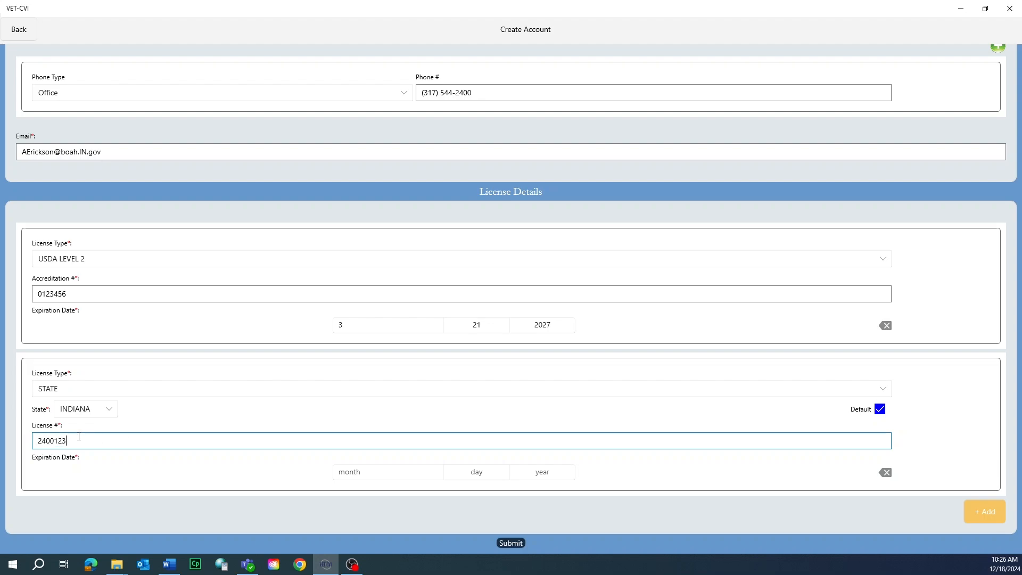
{"action": "type", "text": "46"}
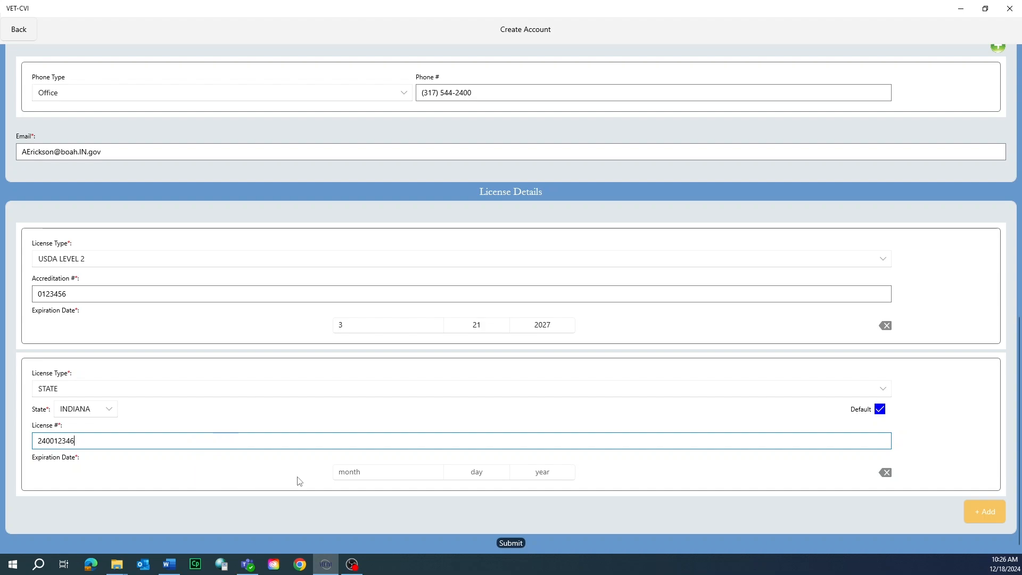
Step: Set the state license expiration date to October 15, 2025
{"action": "left_click", "coordinate": [355, 479]}
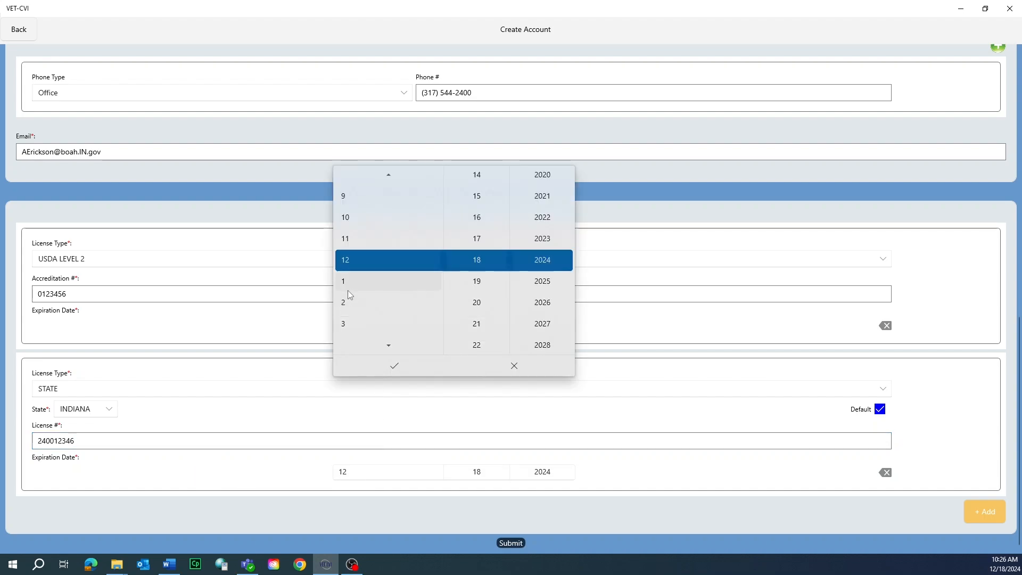
{"action": "left_click", "coordinate": [357, 220]}
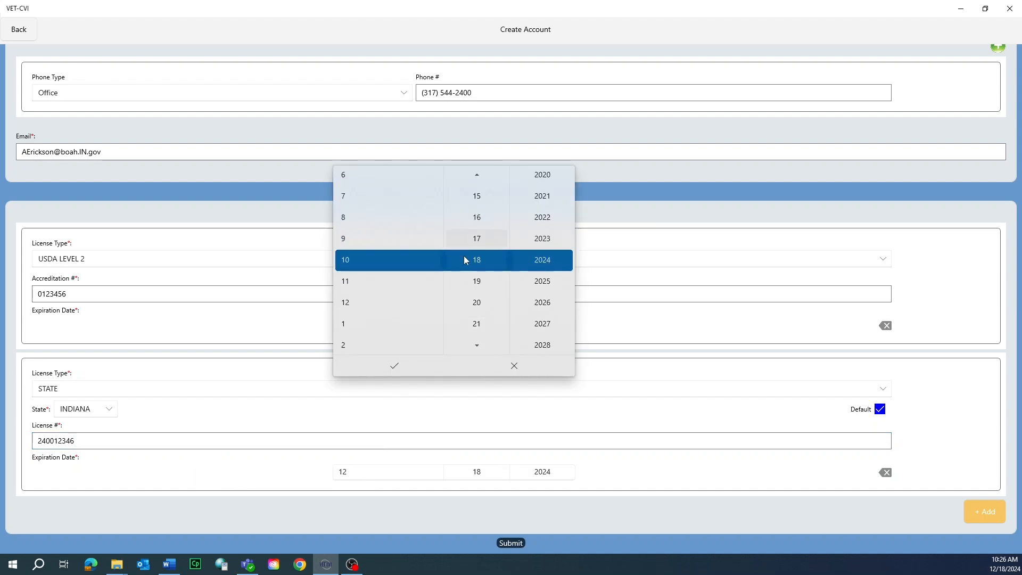
{"action": "left_click", "coordinate": [483, 198]}
{"action": "left_click", "coordinate": [542, 282]}
{"action": "left_click", "coordinate": [395, 365]}
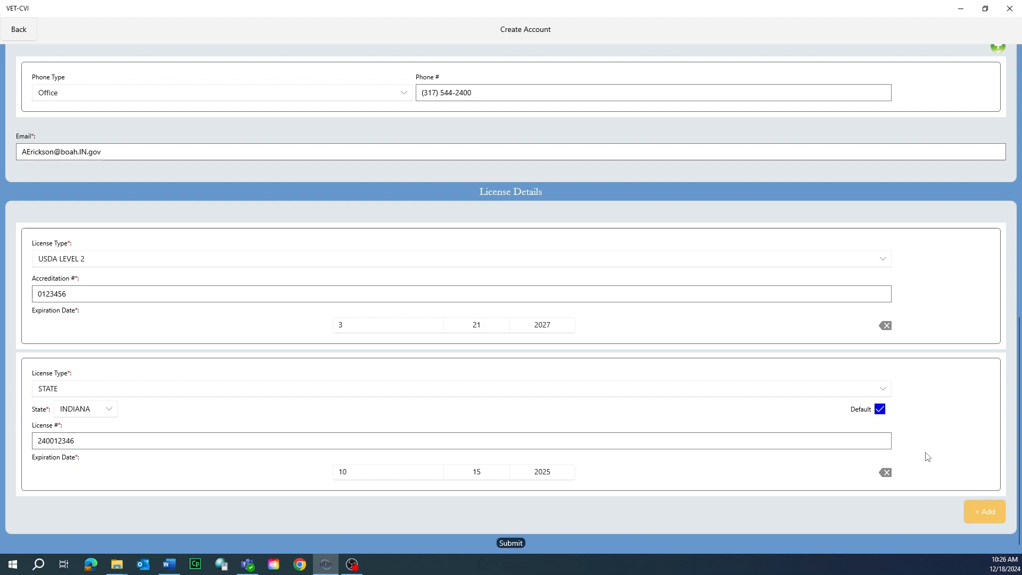
Step: Add a third license entry of type STATE for NEVADA, then remove it
{"action": "left_click", "coordinate": [993, 519]}
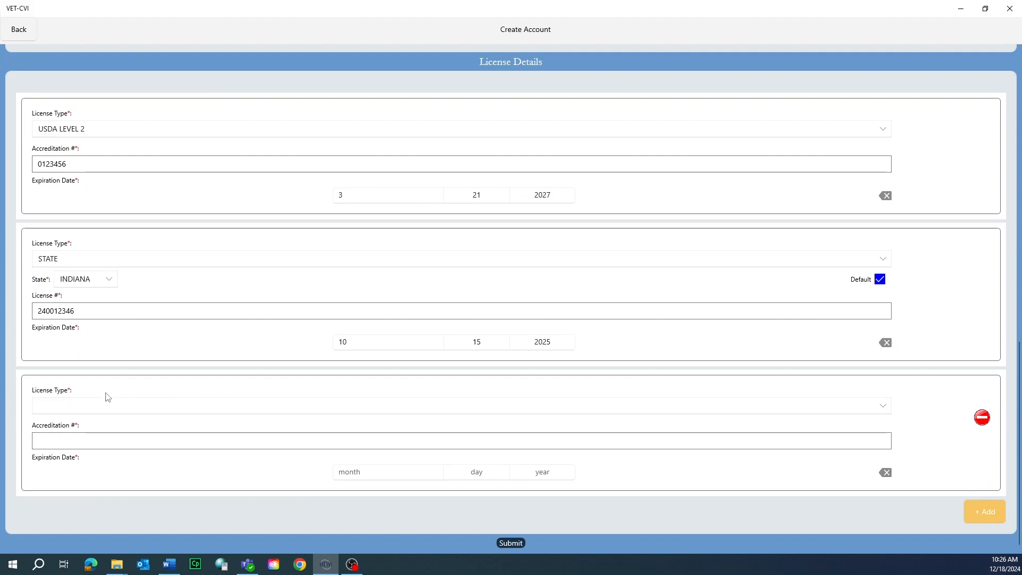
{"action": "left_click", "coordinate": [94, 408]}
{"action": "left_click", "coordinate": [72, 422]}
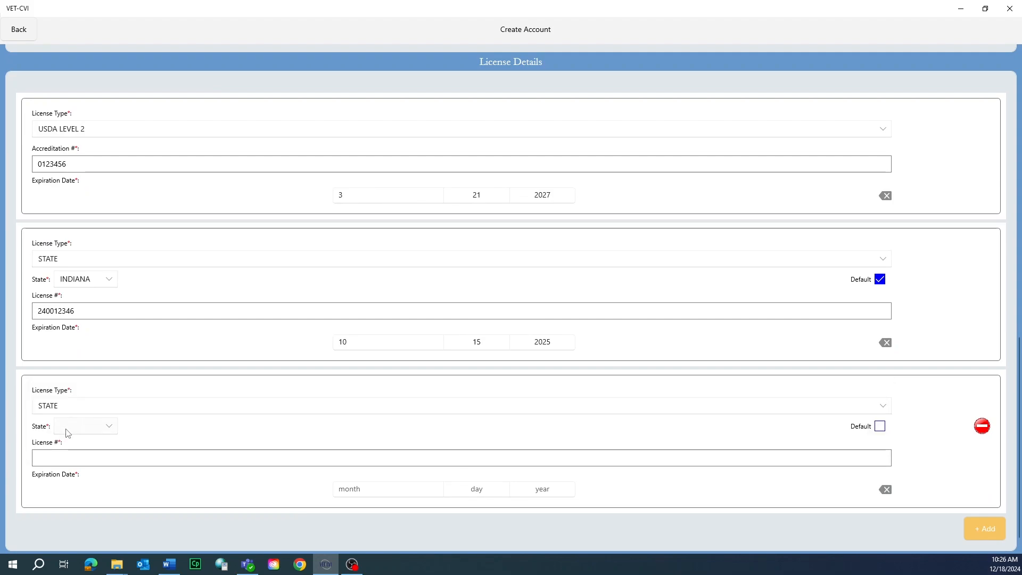
{"action": "left_click", "coordinate": [79, 435]}
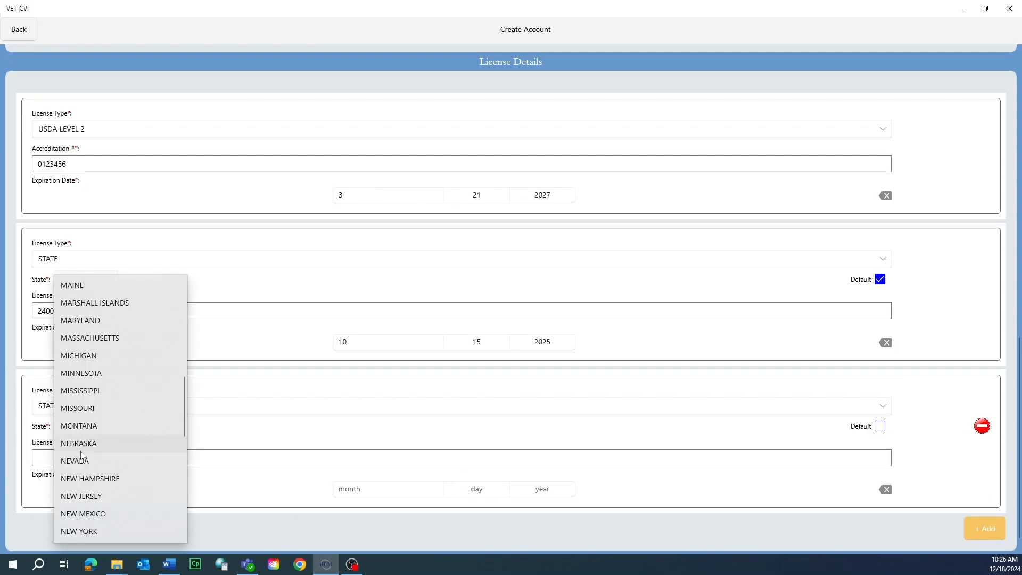
{"action": "left_click", "coordinate": [79, 456]}
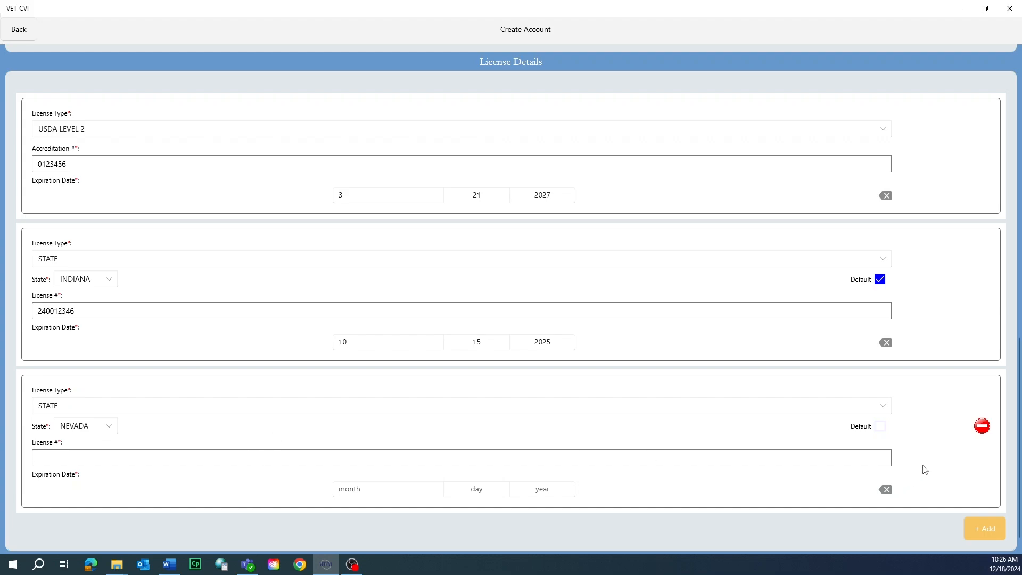
{"action": "left_click", "coordinate": [982, 426]}
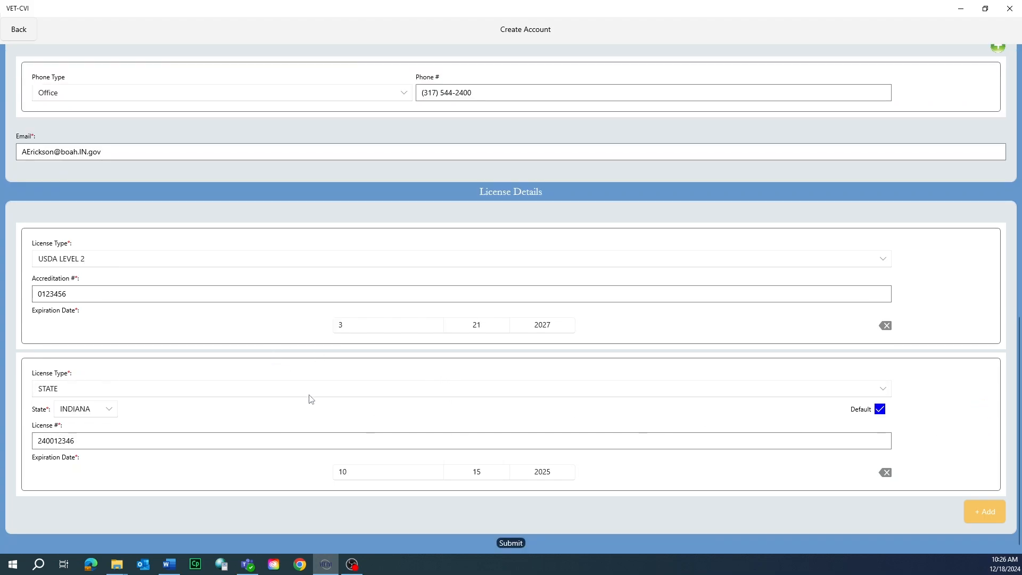
Step: Submit the account registration
{"action": "left_click", "coordinate": [511, 543]}
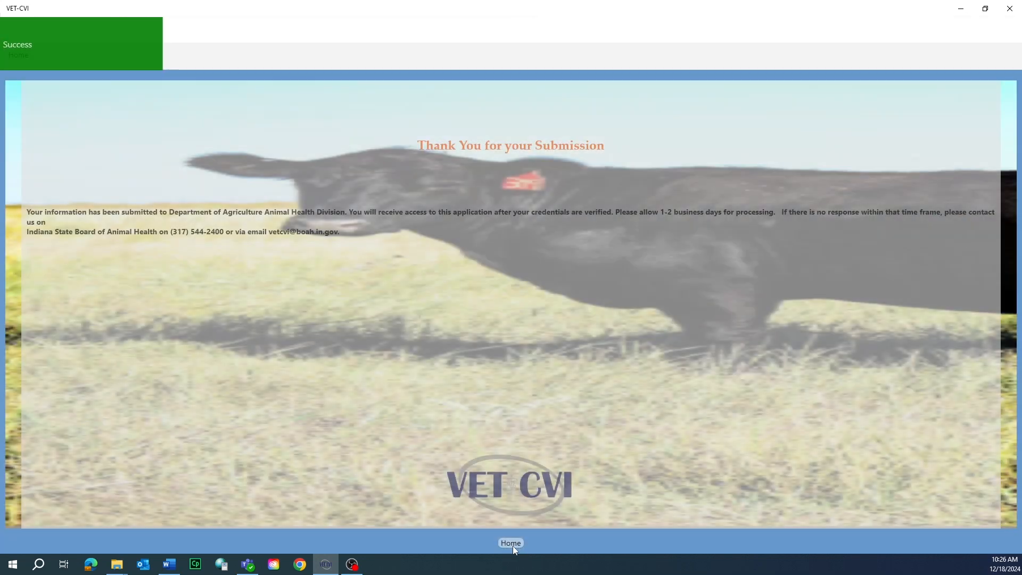